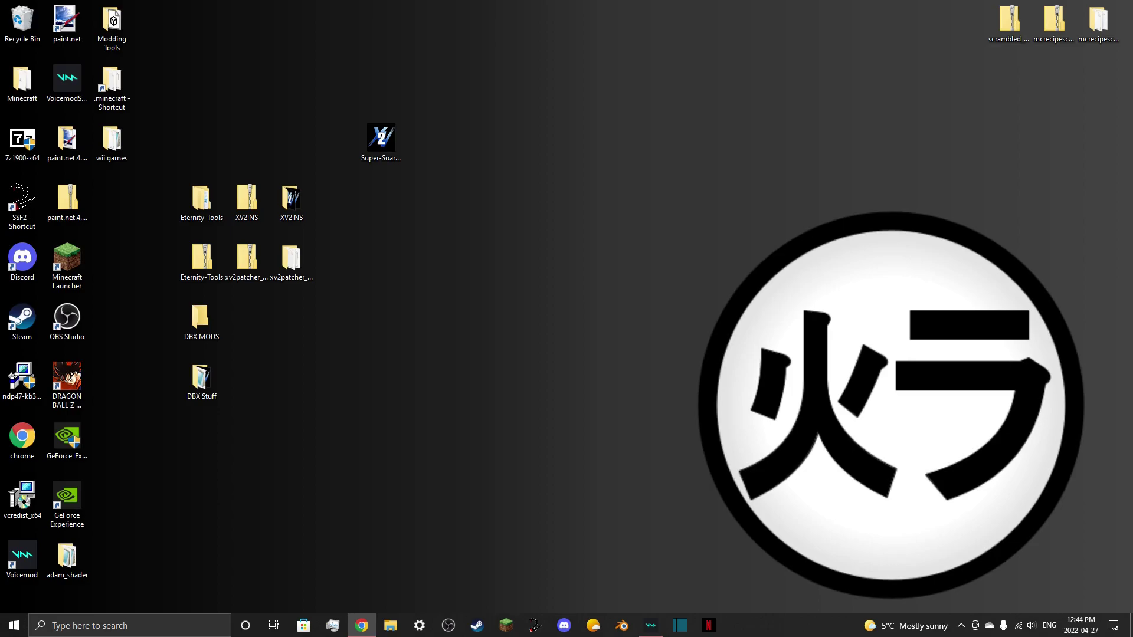
# Bring the XV2 Mods Installer forum thread in Chrome back into view.
pyautogui.press('super+d')
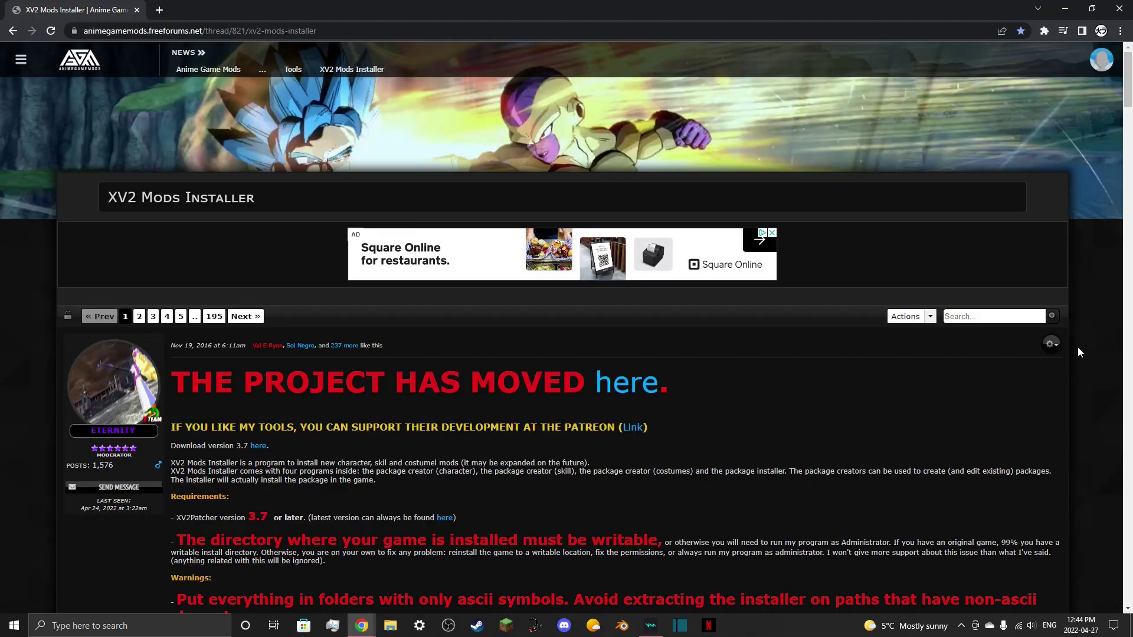
# Follow the link to the Eternity Tools page on VideoGameMods and scroll through its description and stats.
pyautogui.click(624, 386)
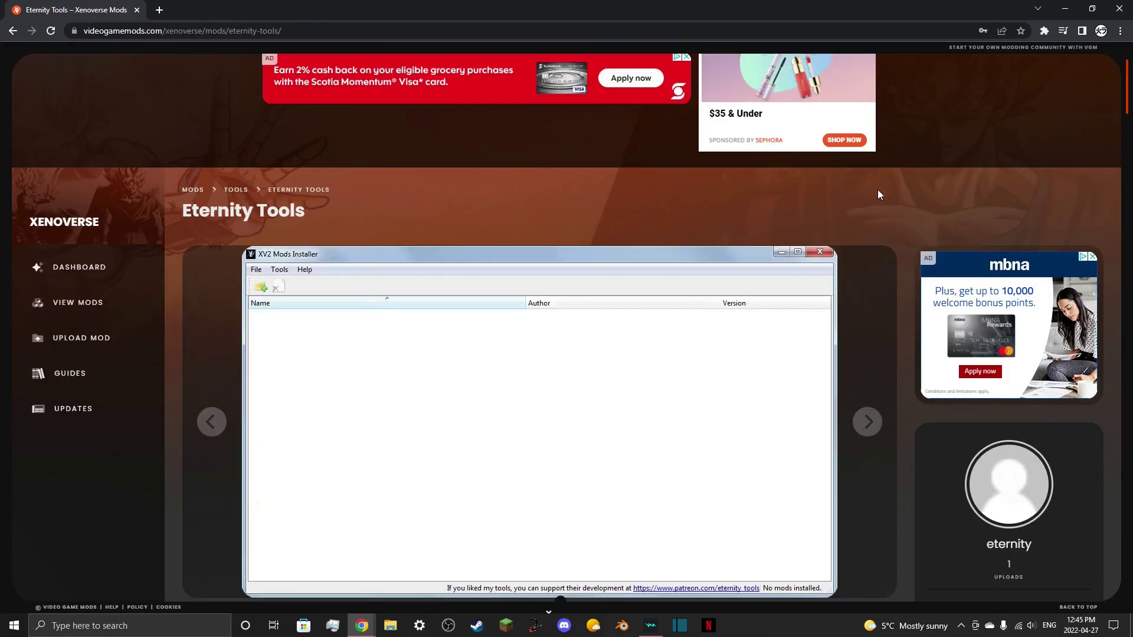
pyautogui.scroll(-5, 894, 194)
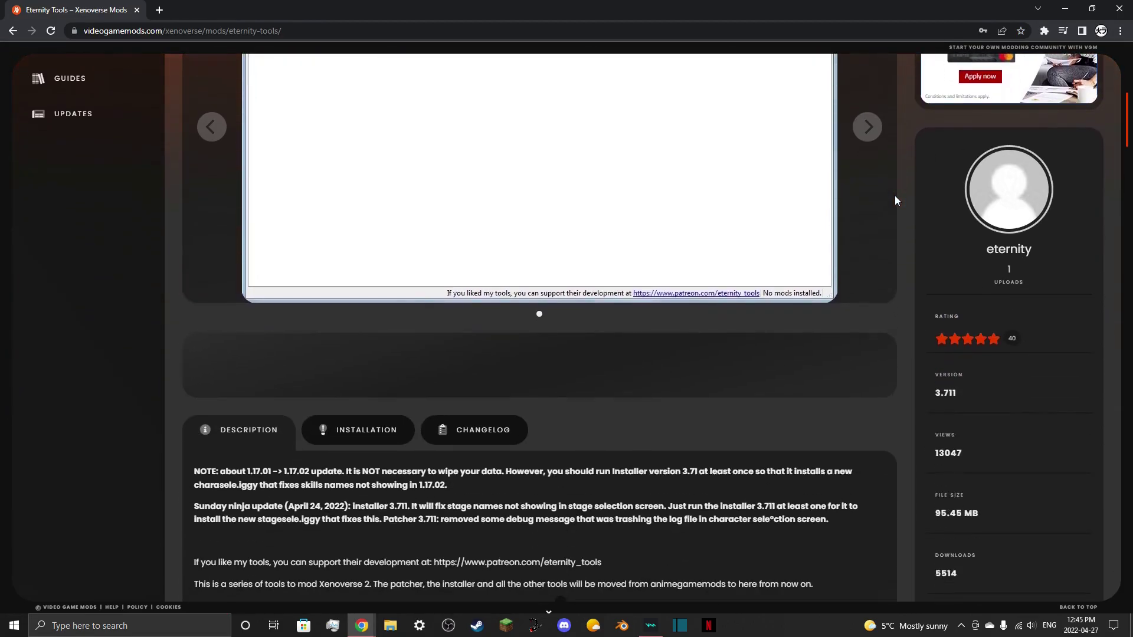
pyautogui.scroll(4, 895, 199)
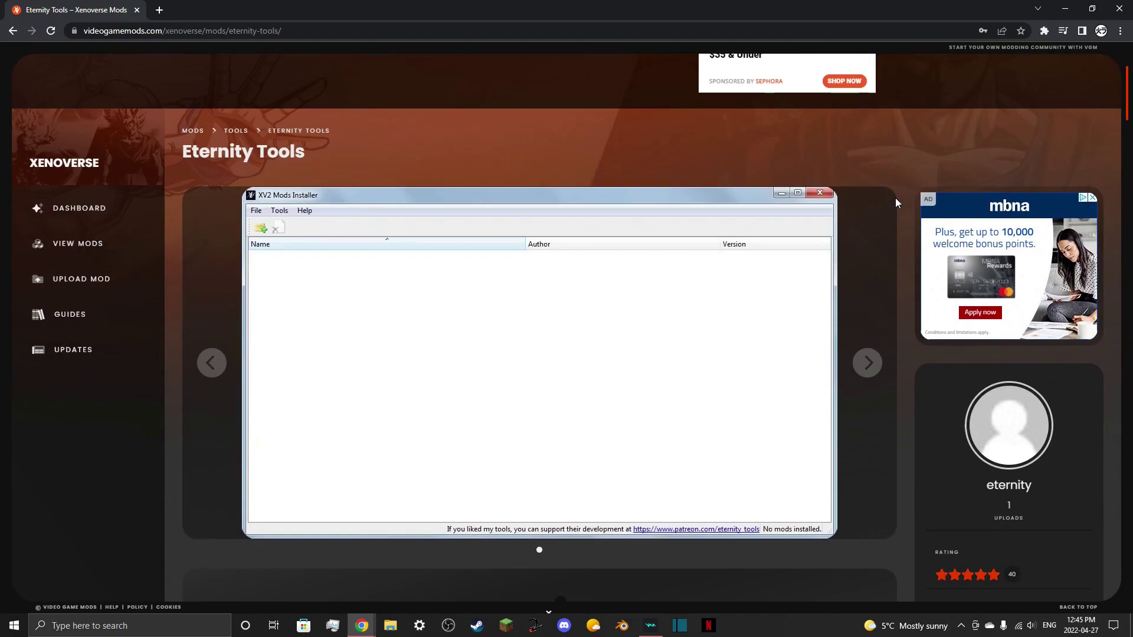
pyautogui.scroll(-7, 894, 197)
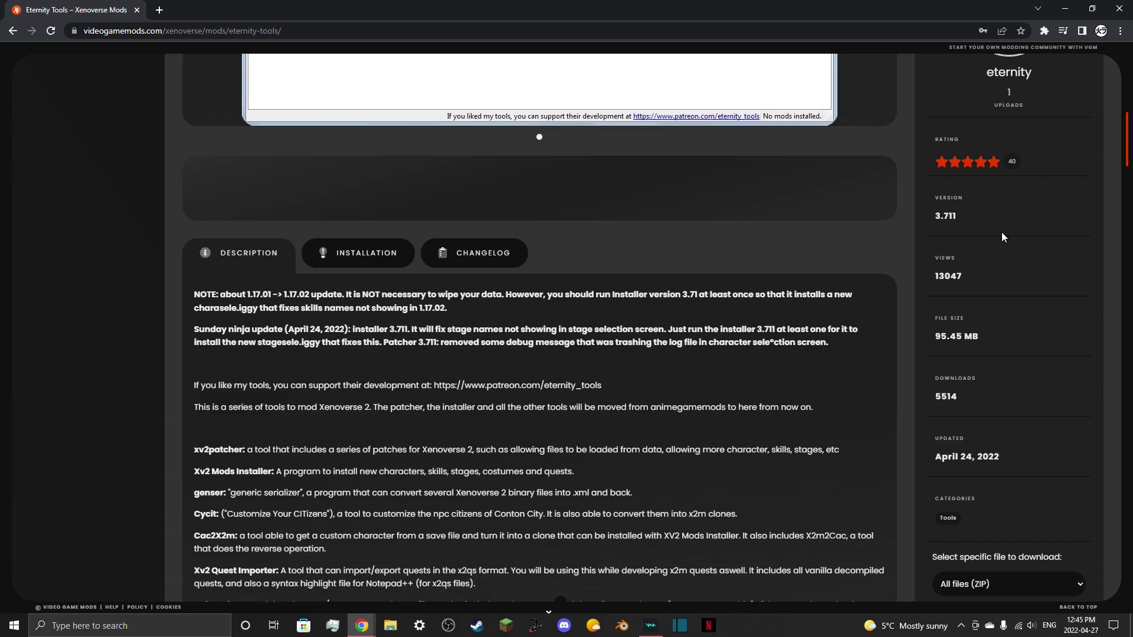
pyautogui.scroll(10, 858, 243)
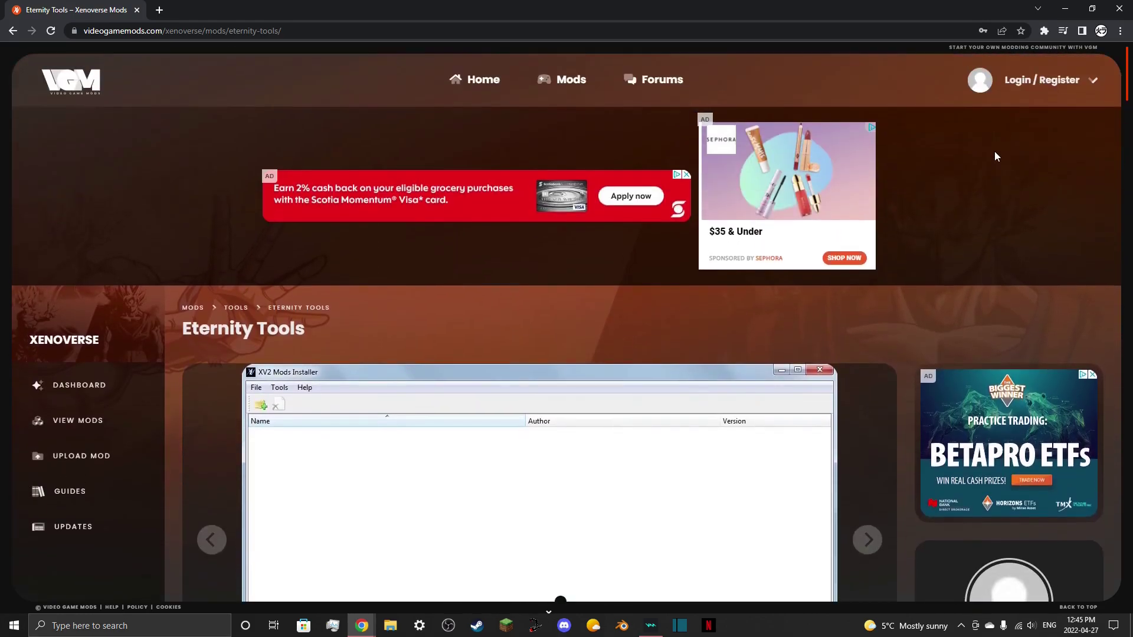
pyautogui.scroll(-15, 993, 151)
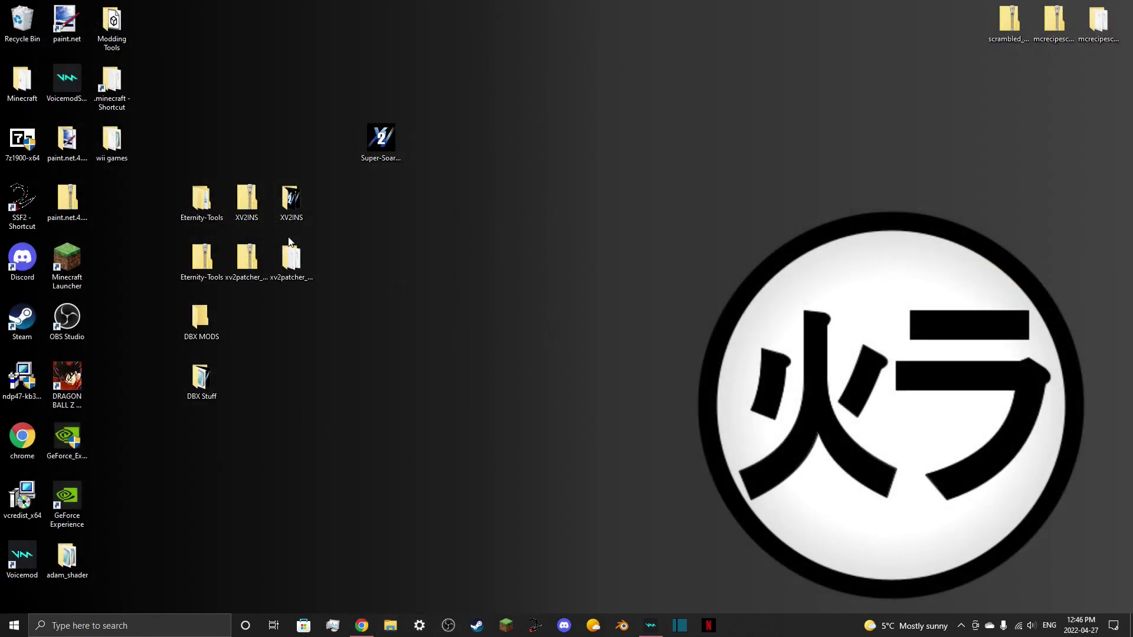
# Extract the xv2patcher_3.71 archive into its own folder with 7-Zip.
pyautogui.moveTo(253, 147); pyautogui.dragTo(239, 277)
pyautogui.moveTo(245, 268)
pyautogui.mouseDown()
pyautogui.moveTo(618, 265)
pyautogui.moveTo(627, 247)
pyautogui.moveTo(253, 260)
pyautogui.mouseUp()
pyautogui.click(248, 257)
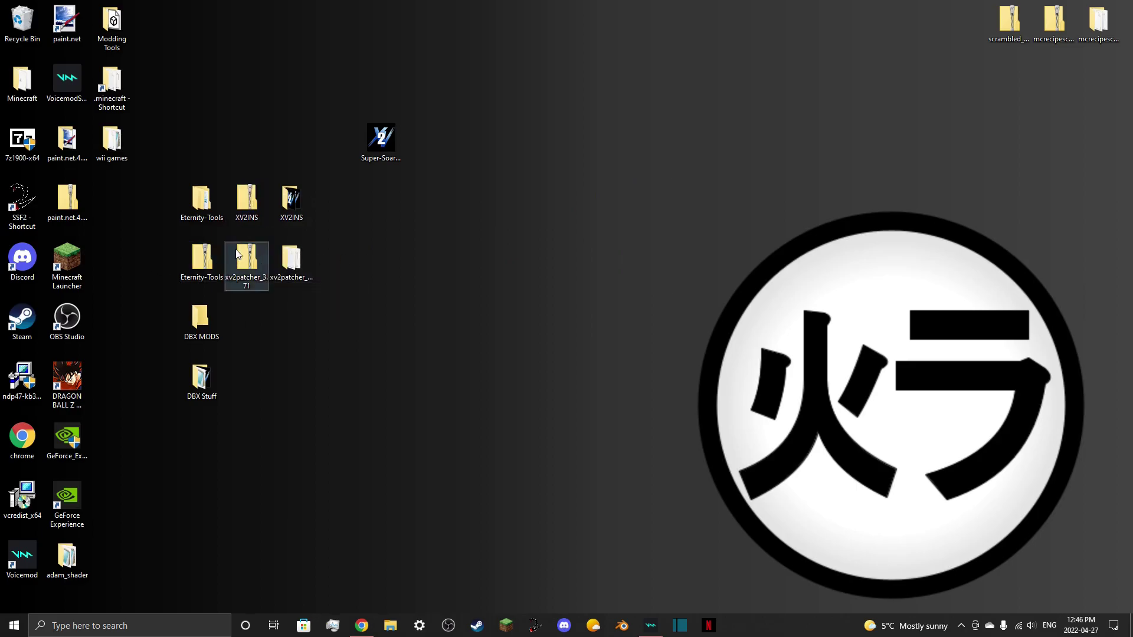
pyautogui.rightClick(249, 253)
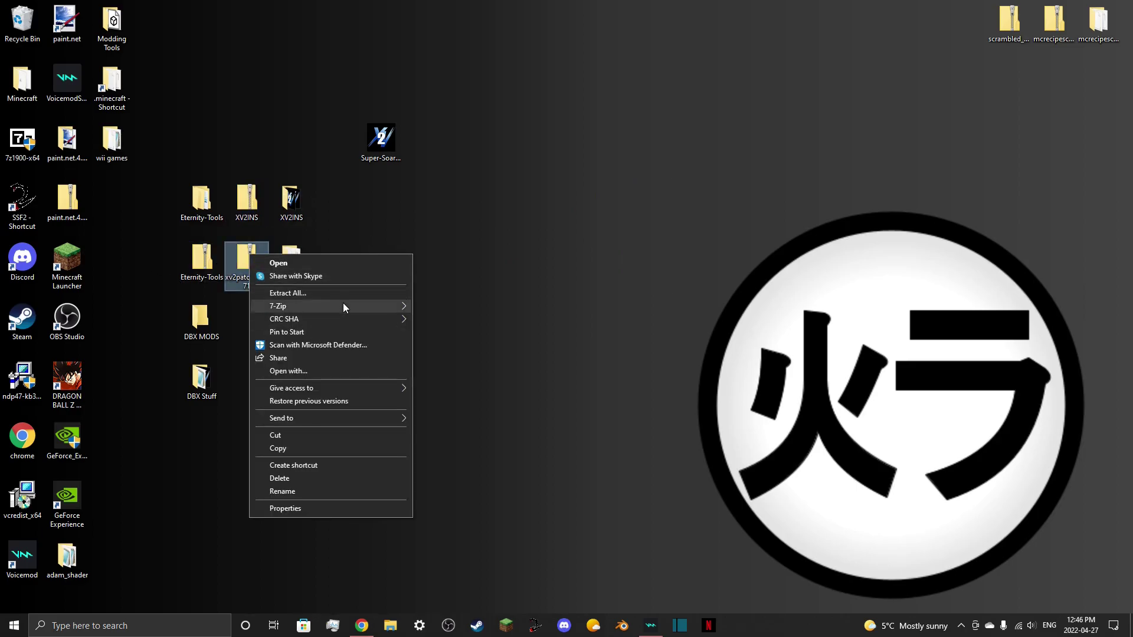
pyautogui.moveTo(367, 304)
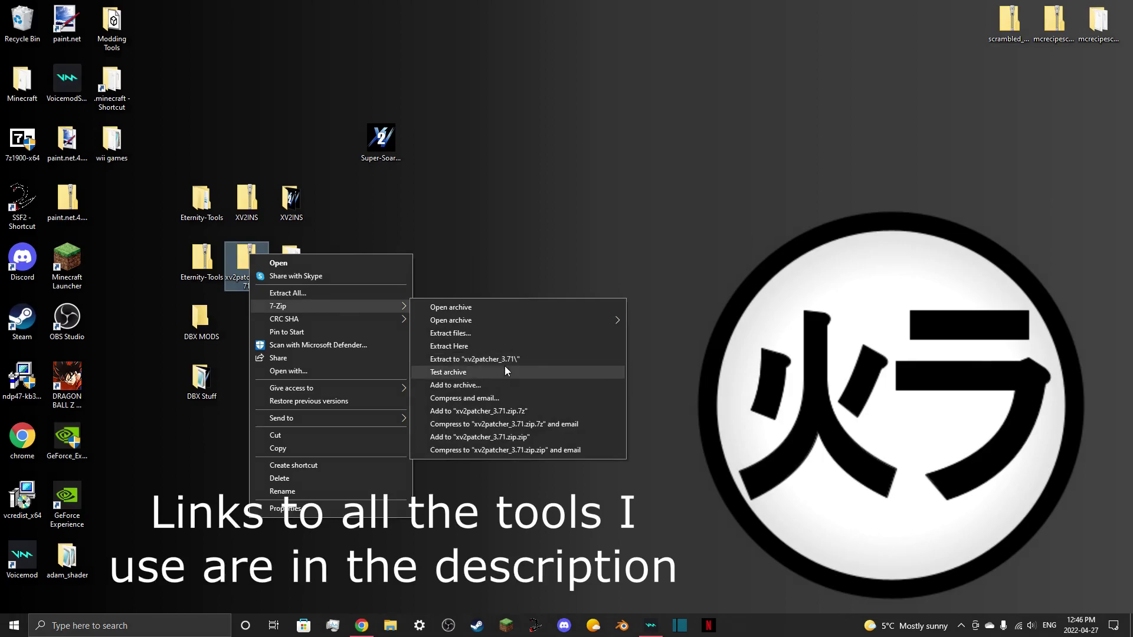
pyautogui.click(483, 360)
# Extract the XV2INS archive into its own folder and move both folders to open desktop space.
pyautogui.click(253, 210)
pyautogui.rightClick(253, 209)
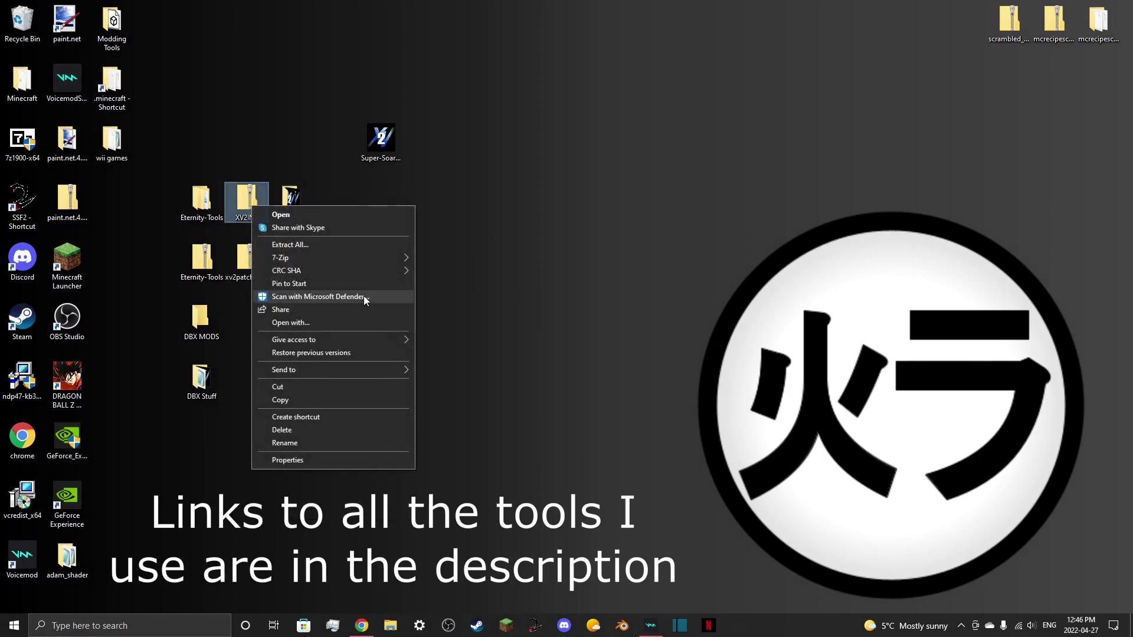
pyautogui.moveTo(330, 258)
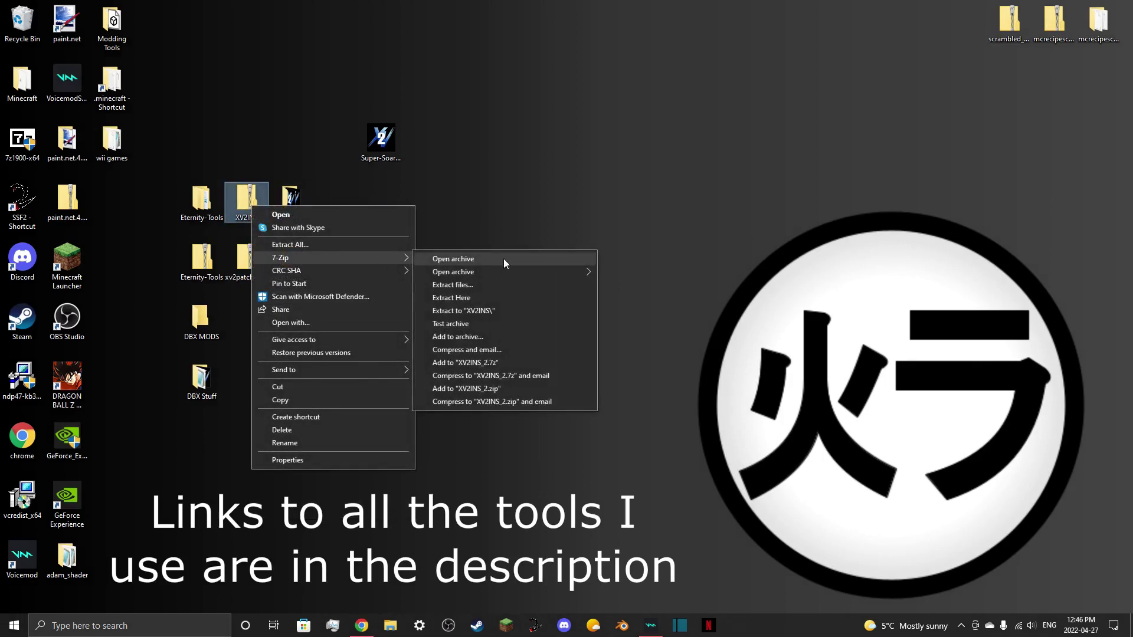
pyautogui.click(489, 310)
pyautogui.moveTo(288, 267); pyautogui.dragTo(438, 301)
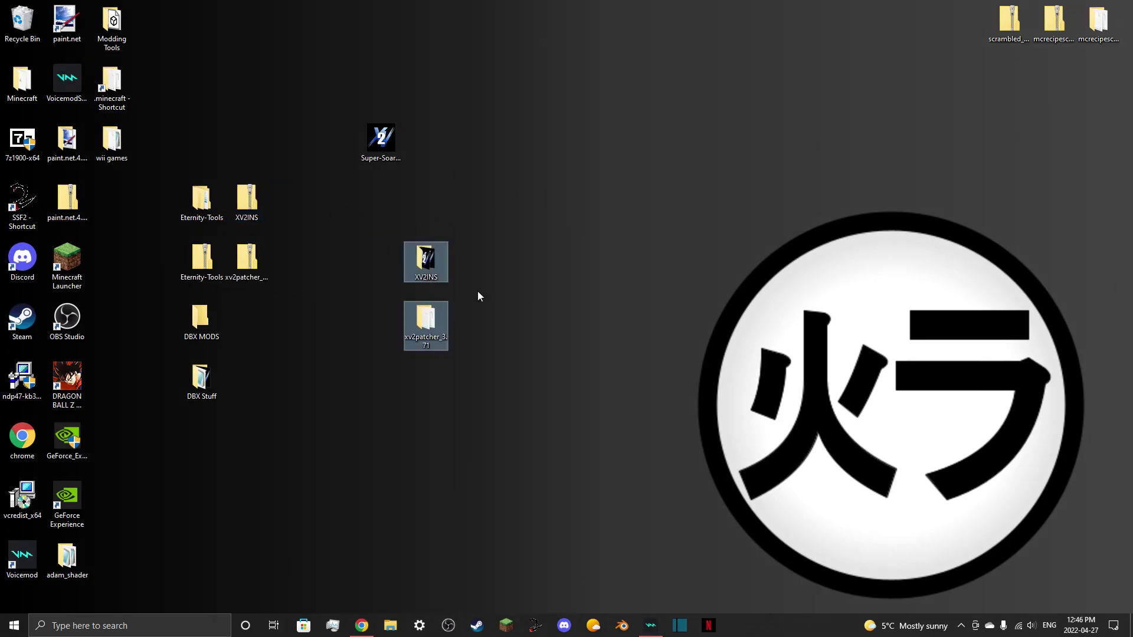
# Check C:\Program Files (x86)\Steam\steamapps\common for the game, then switch to drive G:.
pyautogui.click(590, 283)
pyautogui.hotkey('alt', 'Tab')
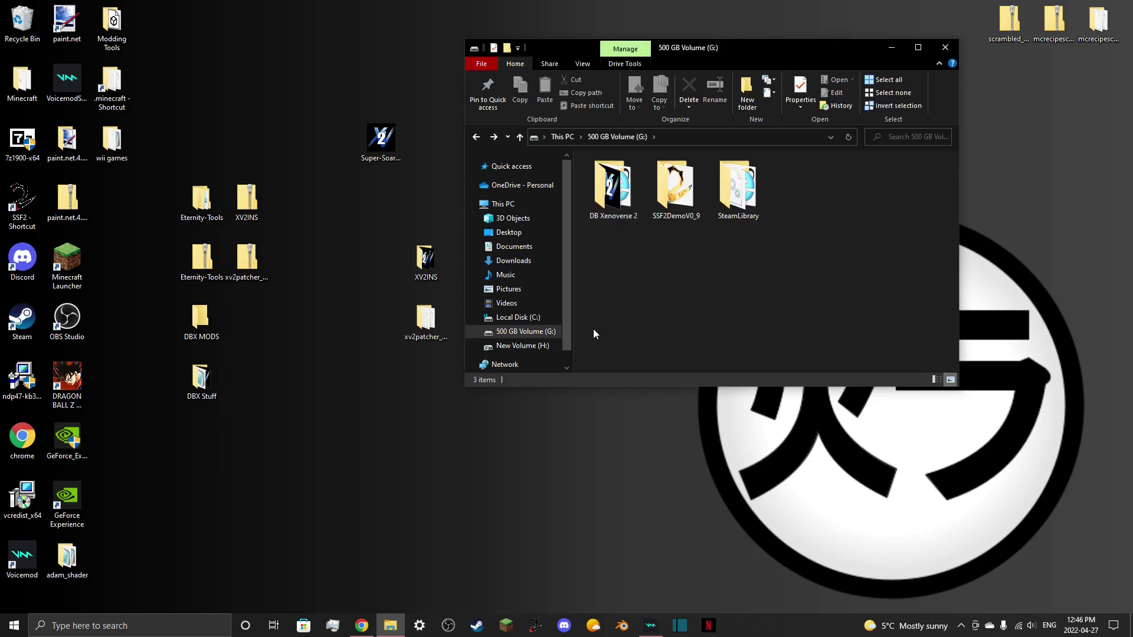
pyautogui.click(539, 318)
pyautogui.doubleClick(632, 237)
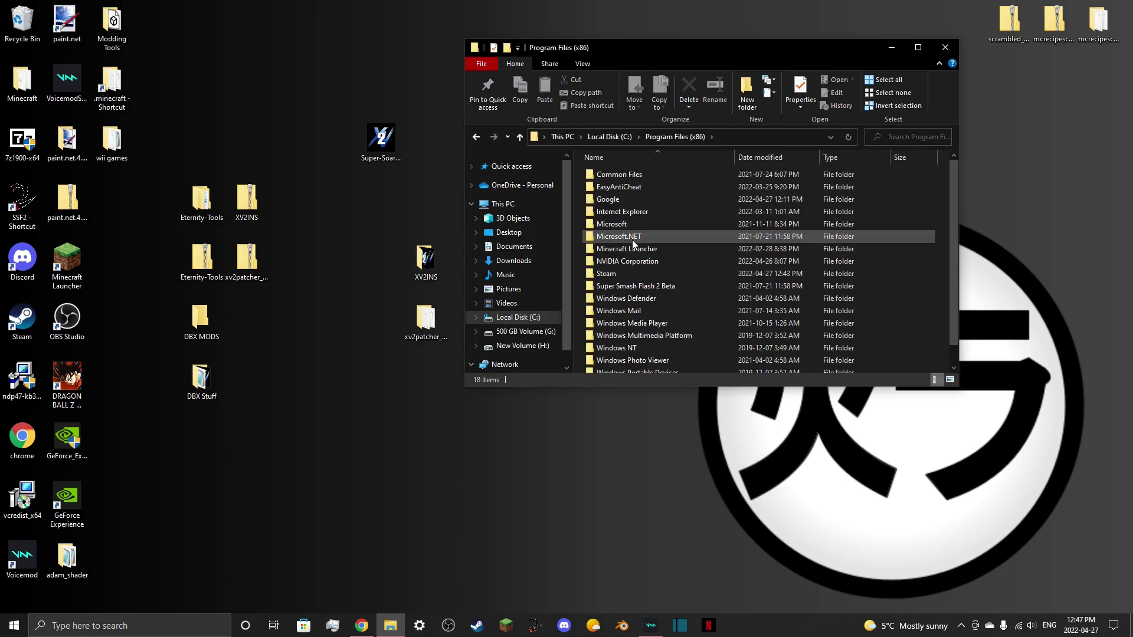
pyautogui.doubleClick(639, 273)
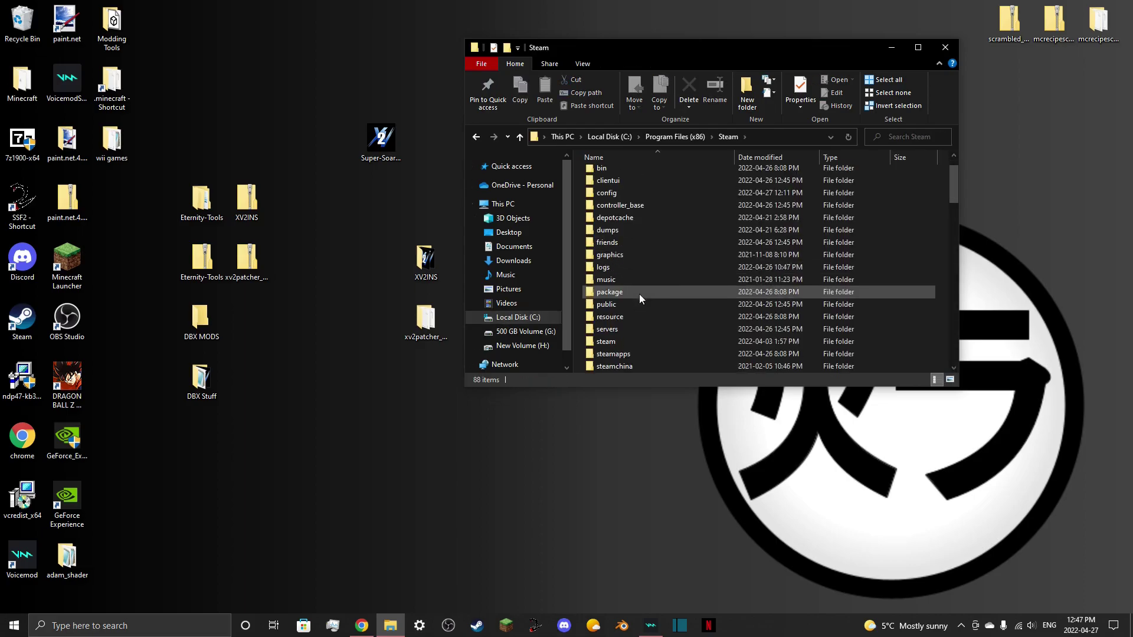
pyautogui.doubleClick(629, 359)
pyautogui.doubleClick(629, 172)
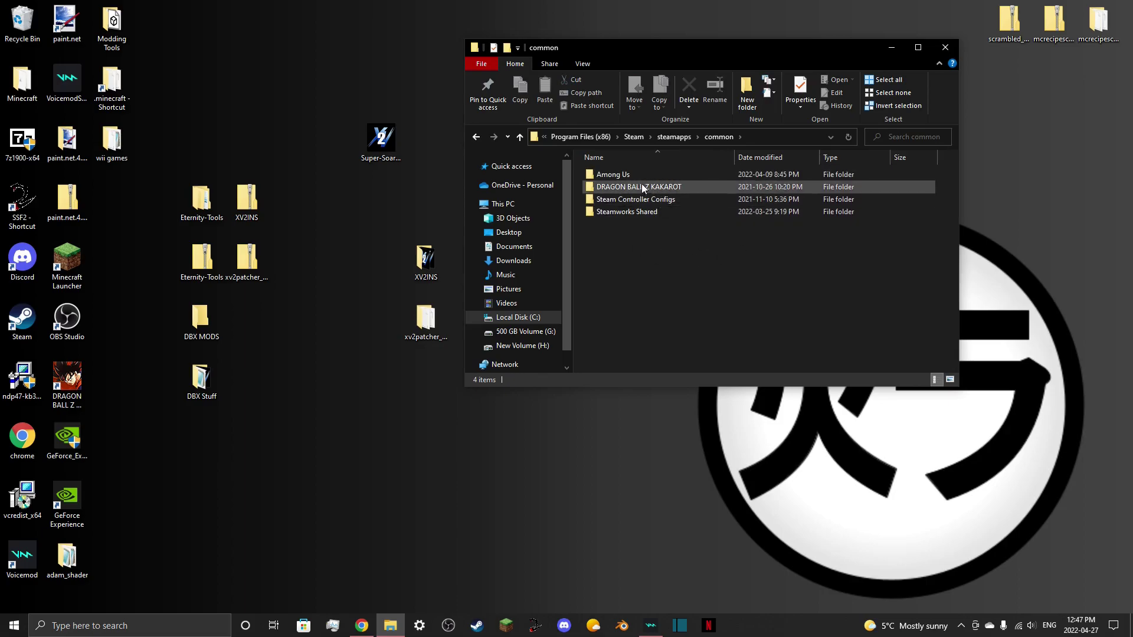
pyautogui.click(524, 331)
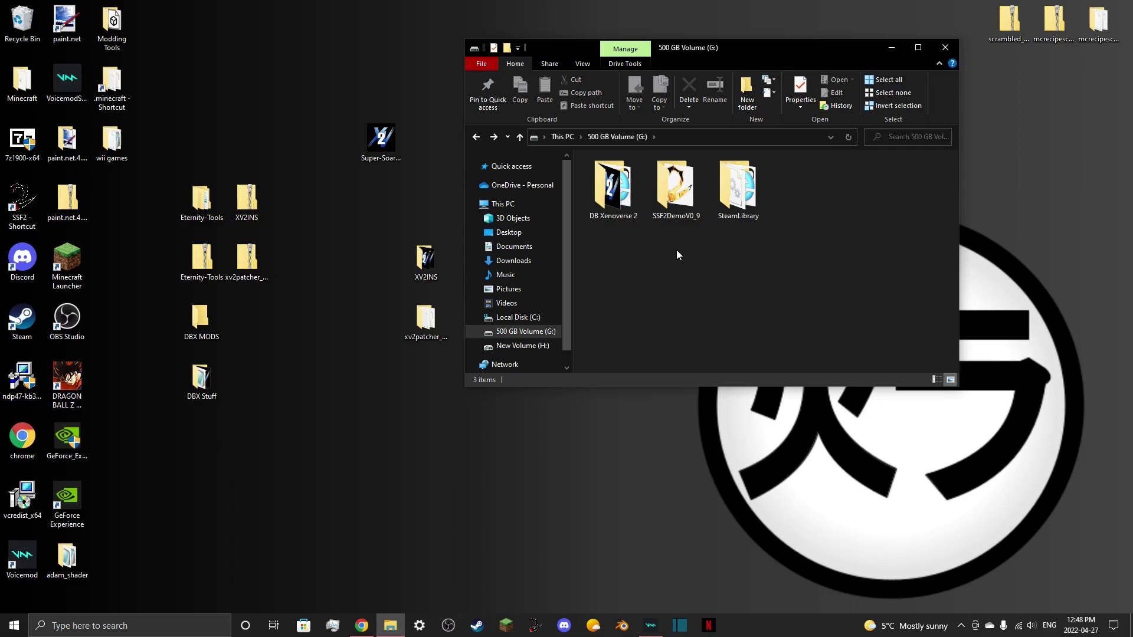
# Peek into DB Xenoverse 2, then browse G:\SteamLibrary\steamapps\common.
pyautogui.doubleClick(626, 218)
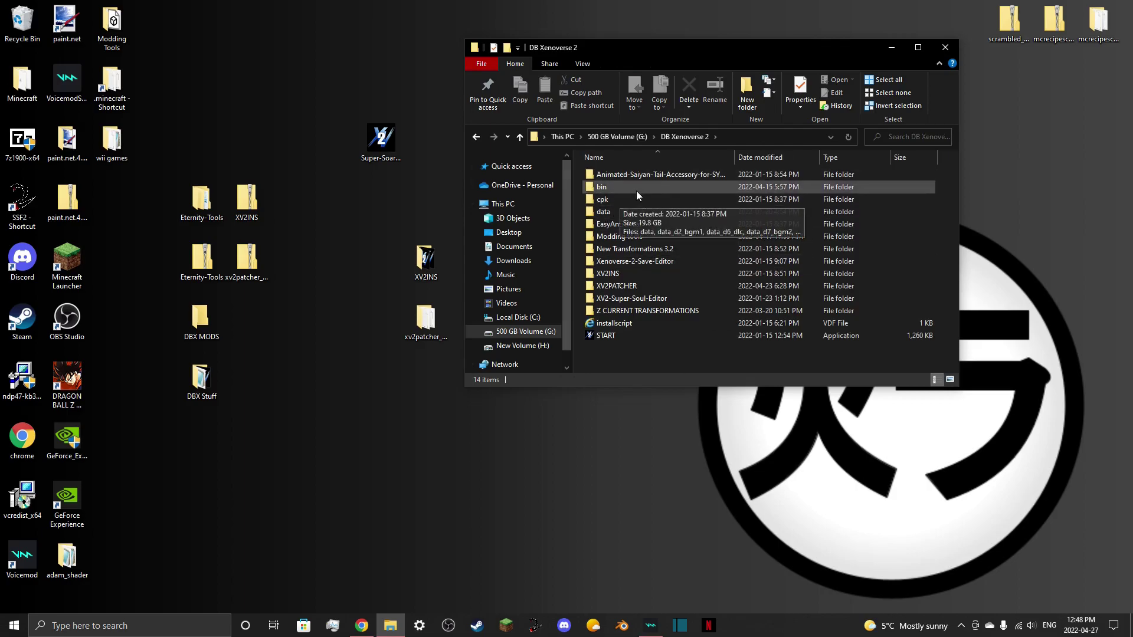
pyautogui.hotkey('alt', 'Left')
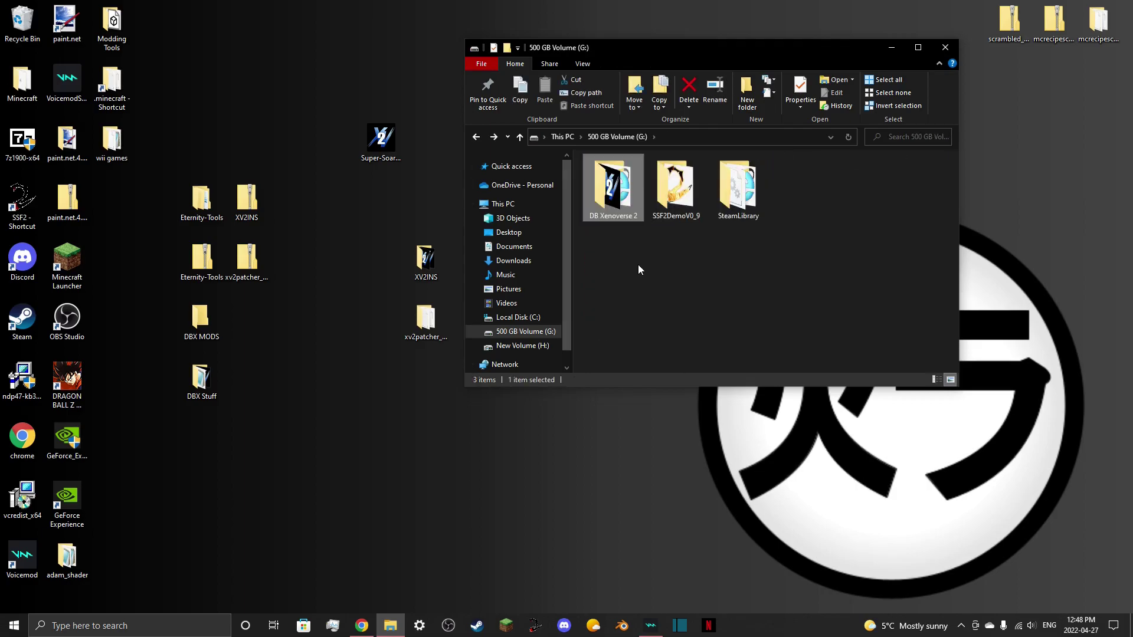
pyautogui.doubleClick(758, 199)
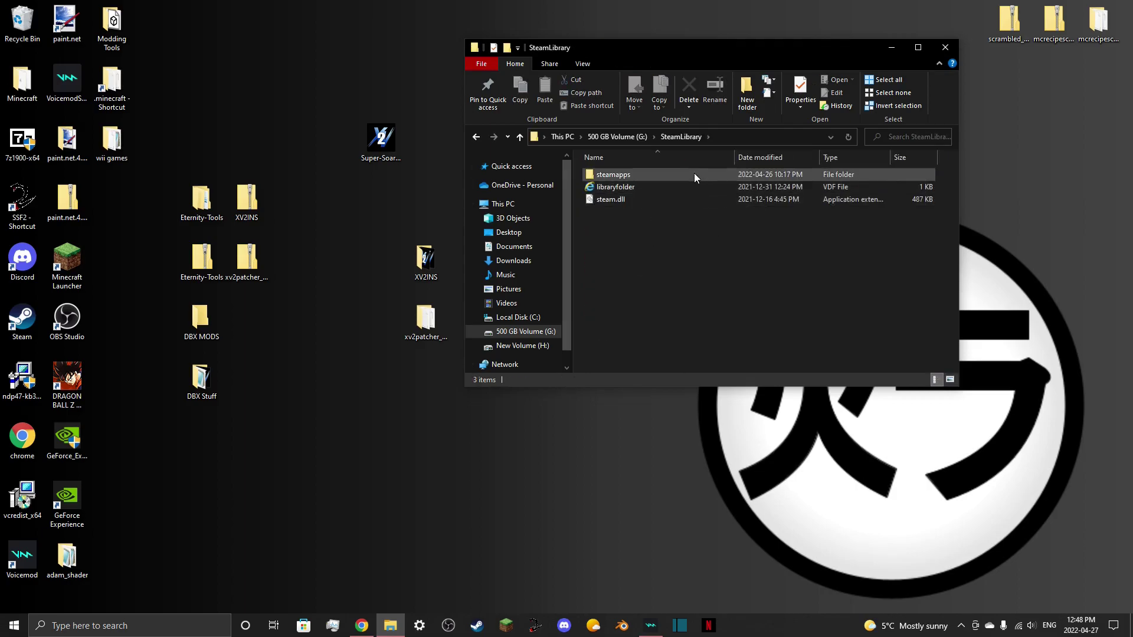
pyautogui.doubleClick(694, 172)
pyautogui.doubleClick(672, 175)
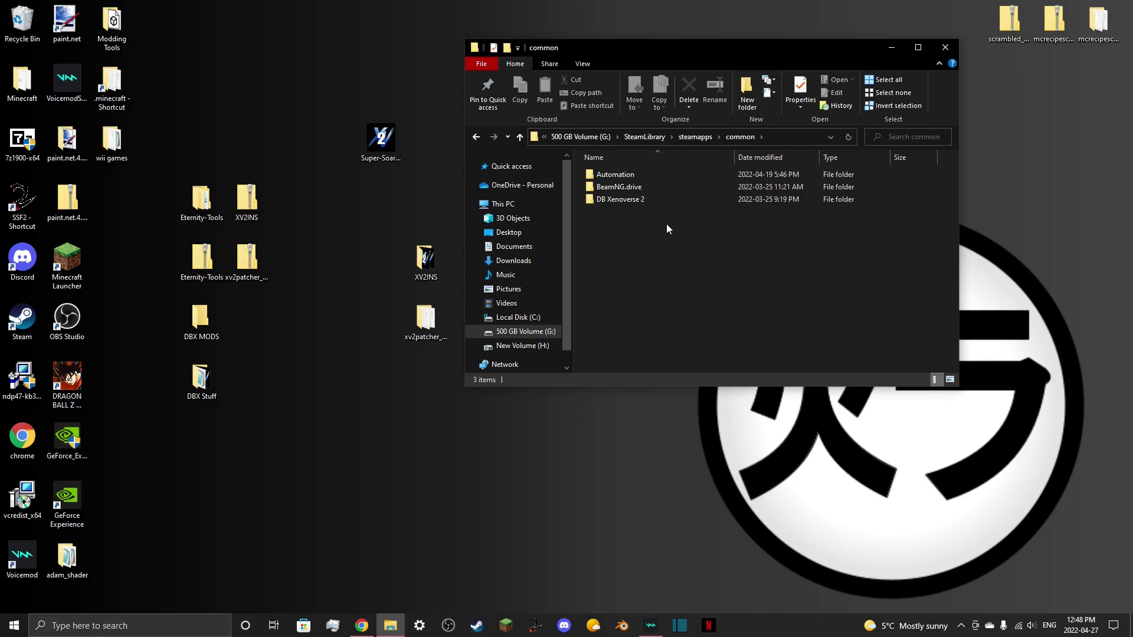
# Copy the DB Xenoverse 2 folder, return to G: without pasting, and open DB Xenoverse 2 there.
pyautogui.rightClick(657, 201)
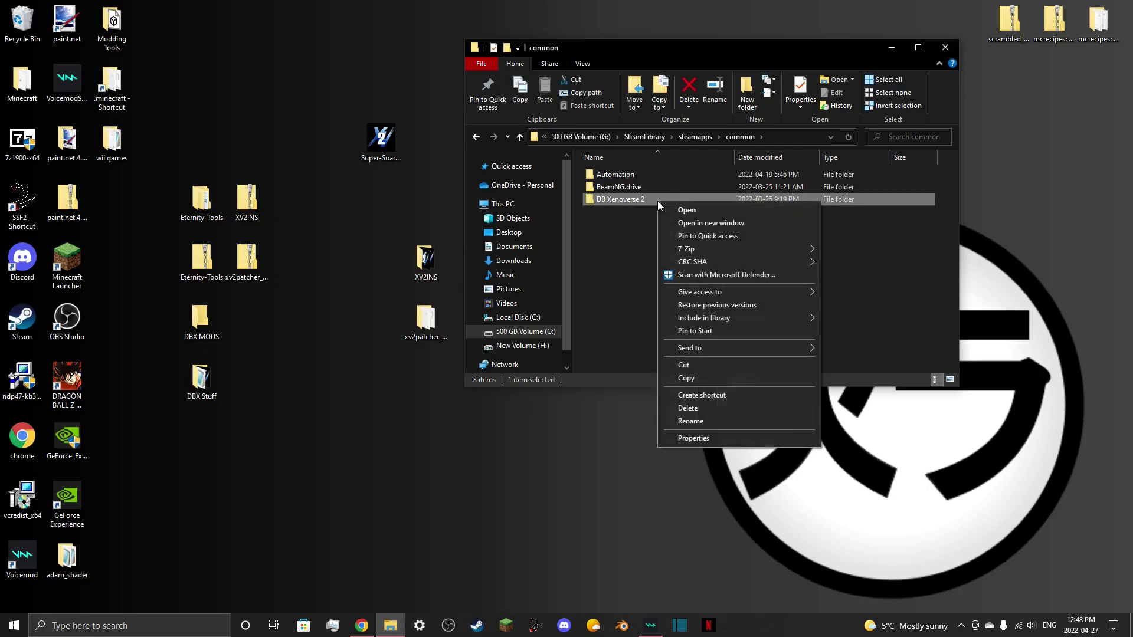
pyautogui.click(713, 375)
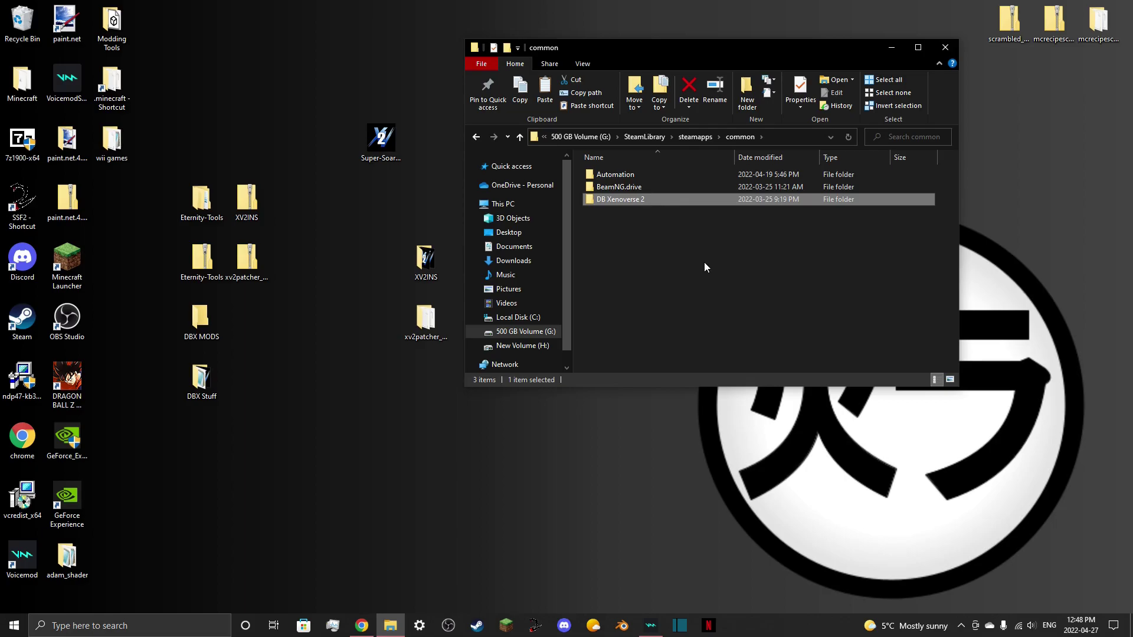
pyautogui.hotkey('alt', 'Up')
pyautogui.hotkey('alt', 'Up')
pyautogui.hotkey('alt', 'Up')
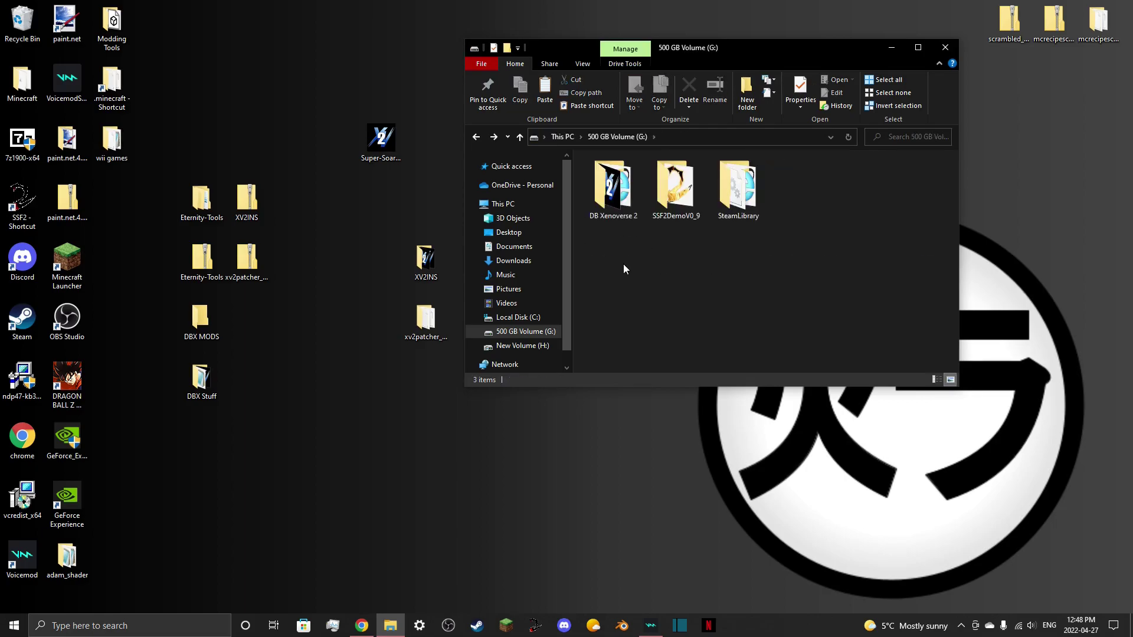
pyautogui.rightClick(624, 269)
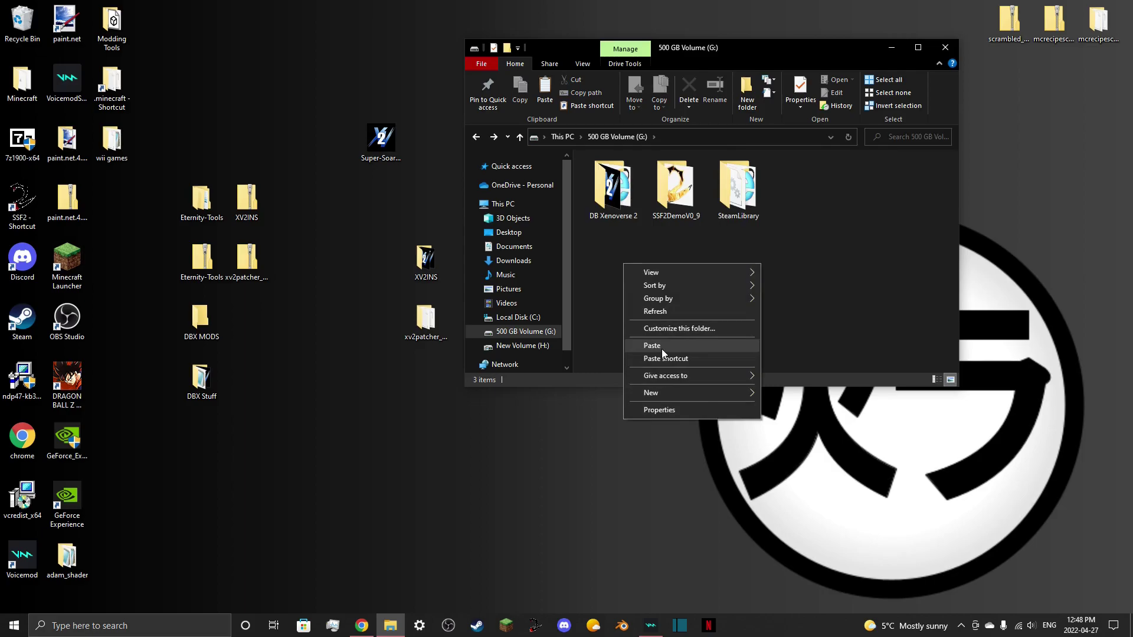
pyautogui.click(621, 250)
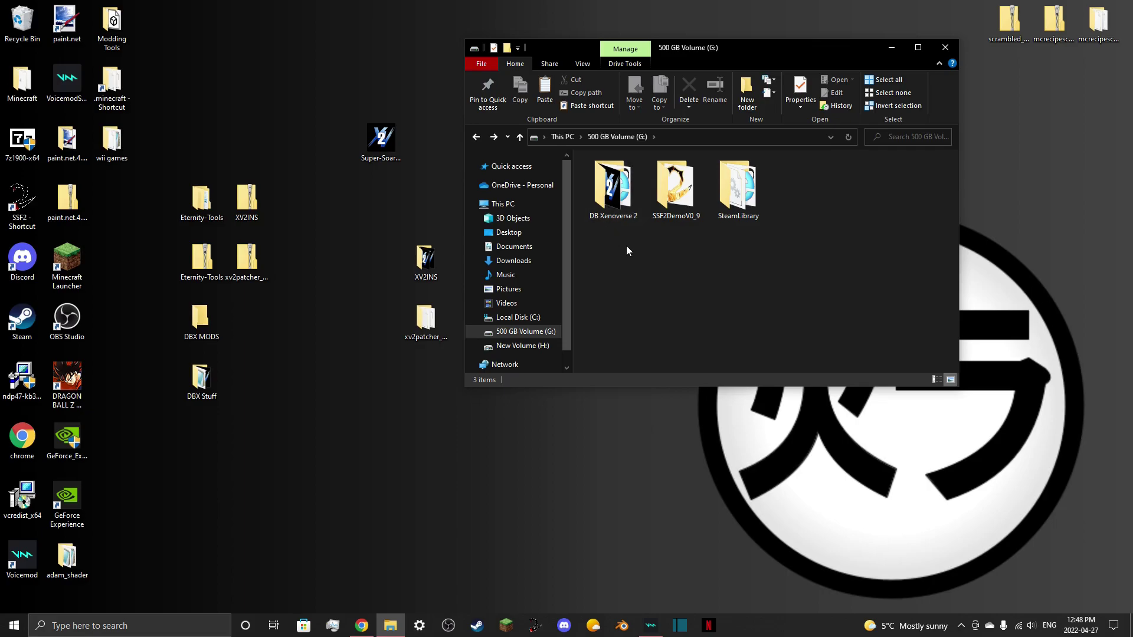
pyautogui.doubleClick(617, 214)
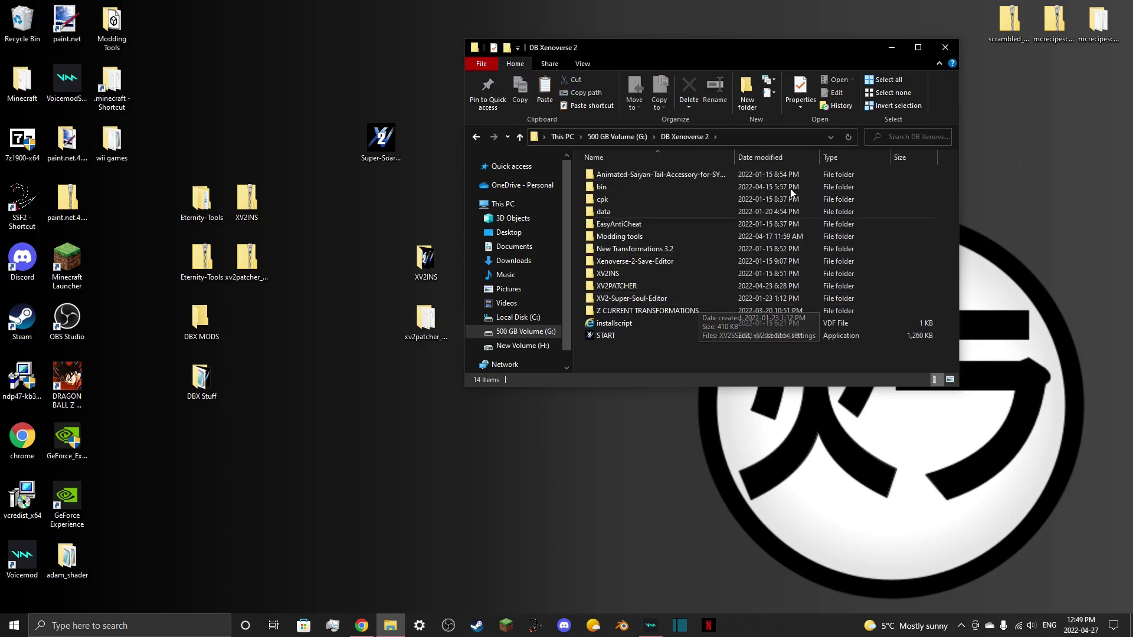
# Drag the desktop XV2INS folder into DB Xenoverse 2, replacing existing files, then open xv2patcher_3.71.
pyautogui.moveTo(366, 243); pyautogui.dragTo(382, 343)
pyautogui.click(421, 301)
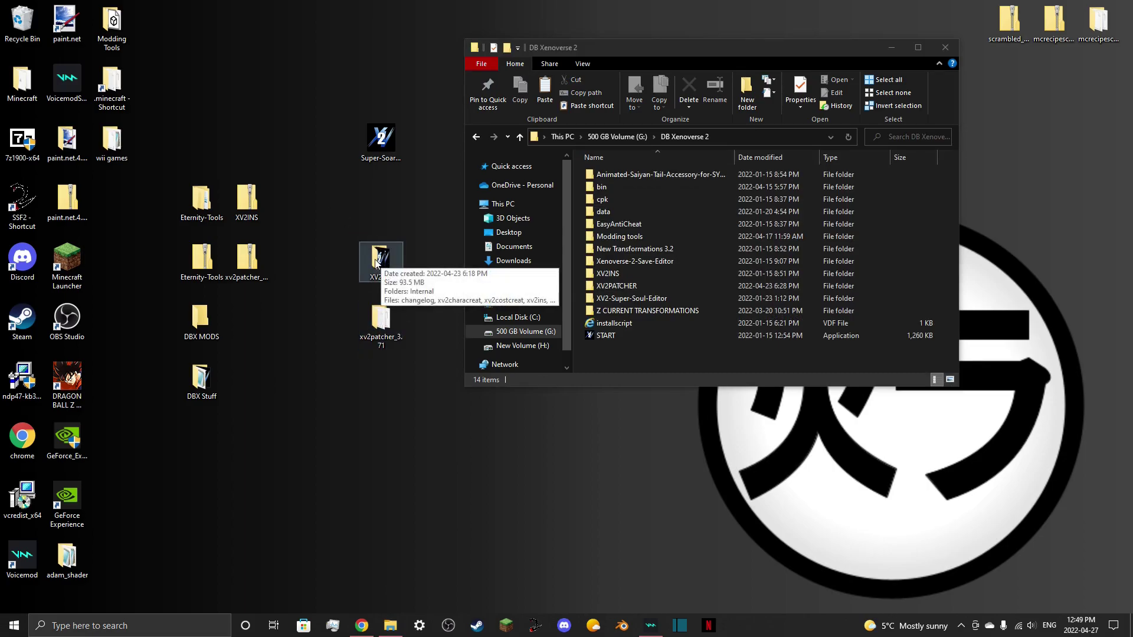
pyautogui.click(380, 262)
pyautogui.moveTo(546, 351); pyautogui.dragTo(649, 354)
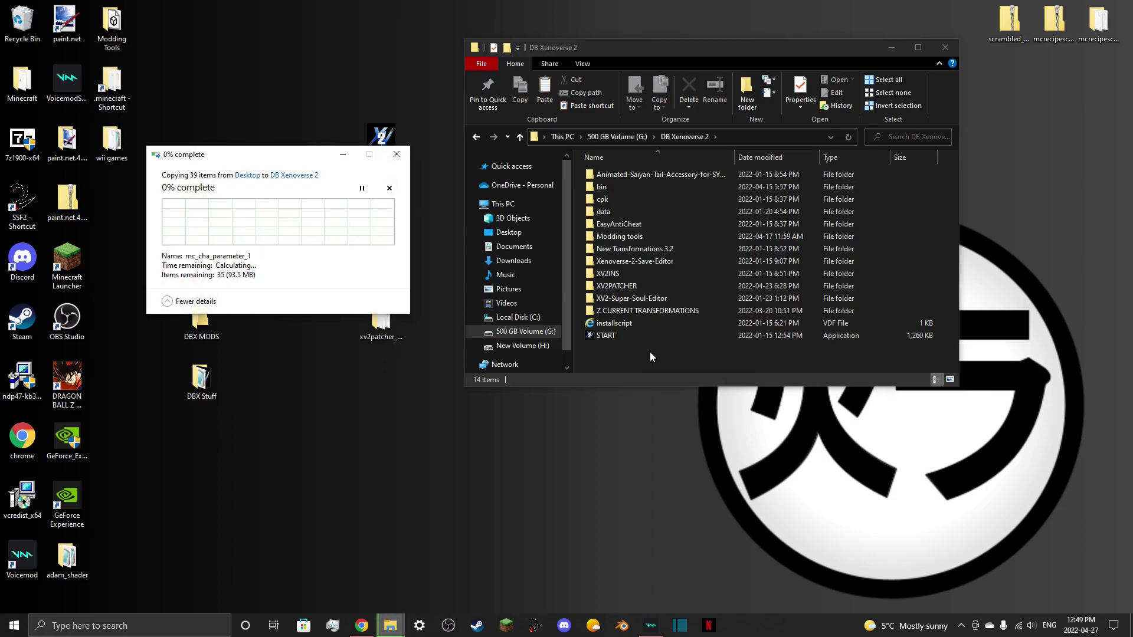
pyautogui.click(254, 219)
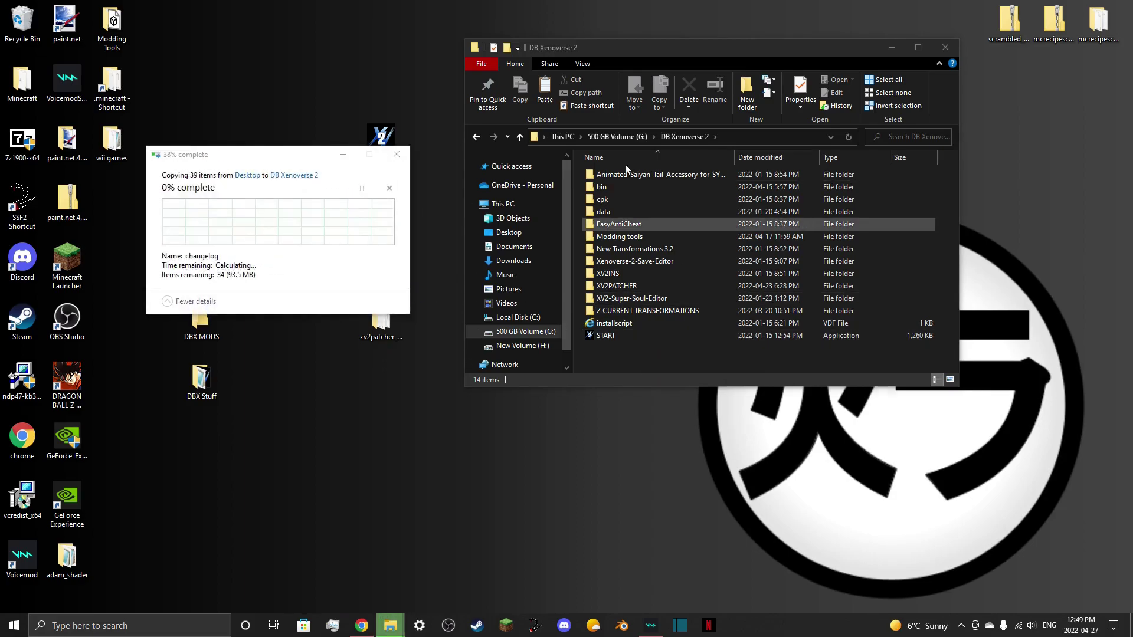
pyautogui.doubleClick(386, 305)
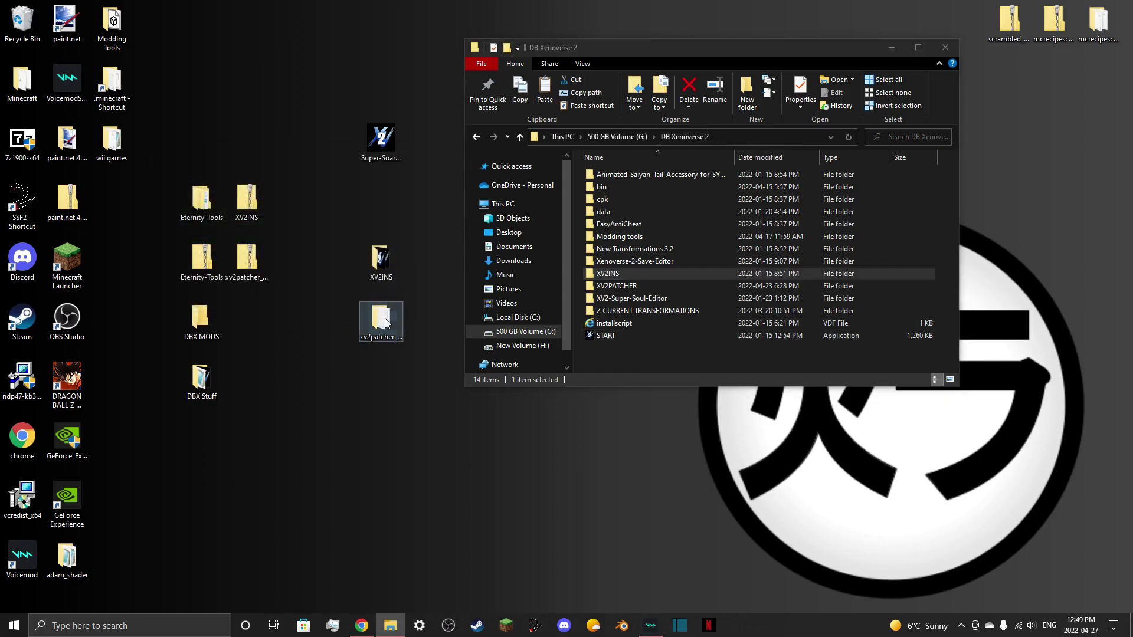
# Reposition the xv2patcher_3.71 window and open its [Optional] XV2Patcher UI Extensions folder.
pyautogui.moveTo(723, 50); pyautogui.dragTo(229, 48)
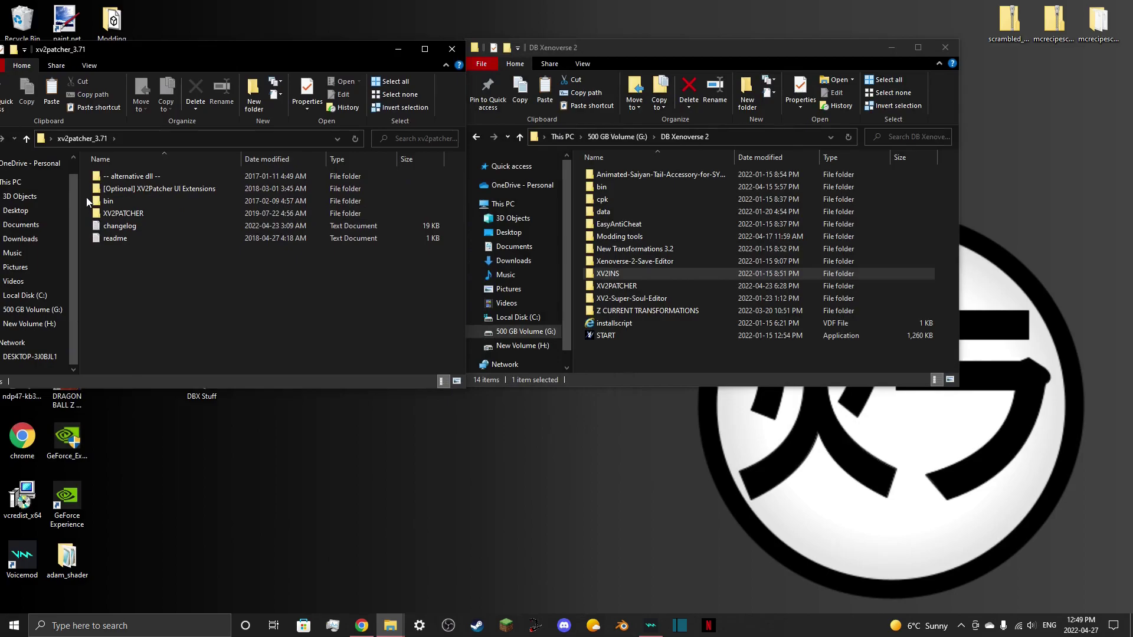
pyautogui.moveTo(86, 197); pyautogui.dragTo(137, 214)
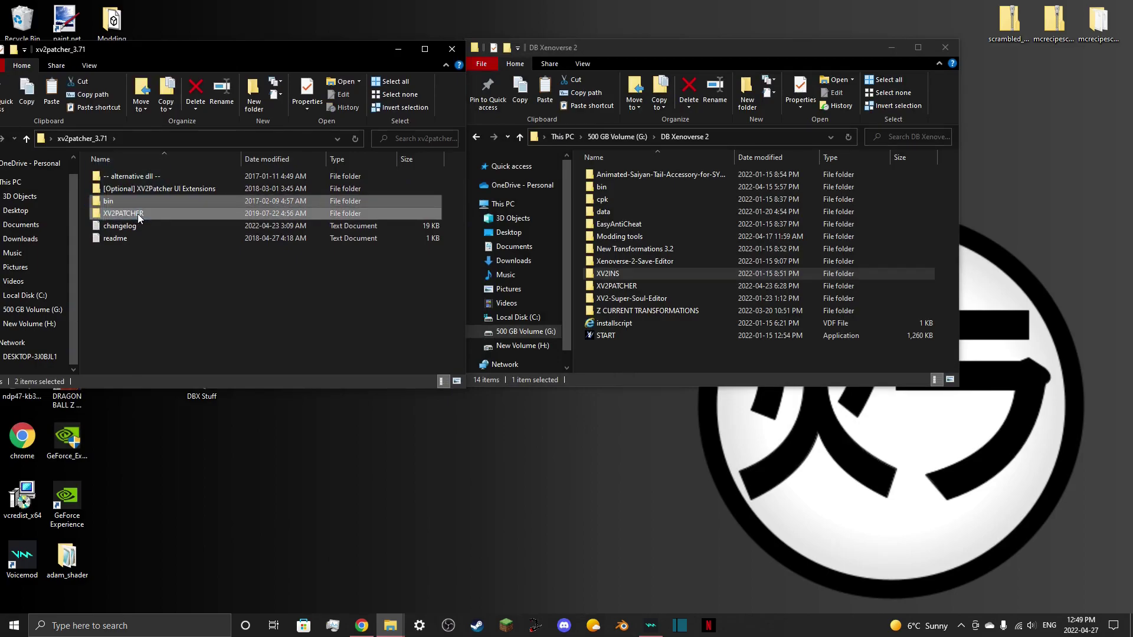
pyautogui.click(398, 49)
pyautogui.doubleClick(381, 319)
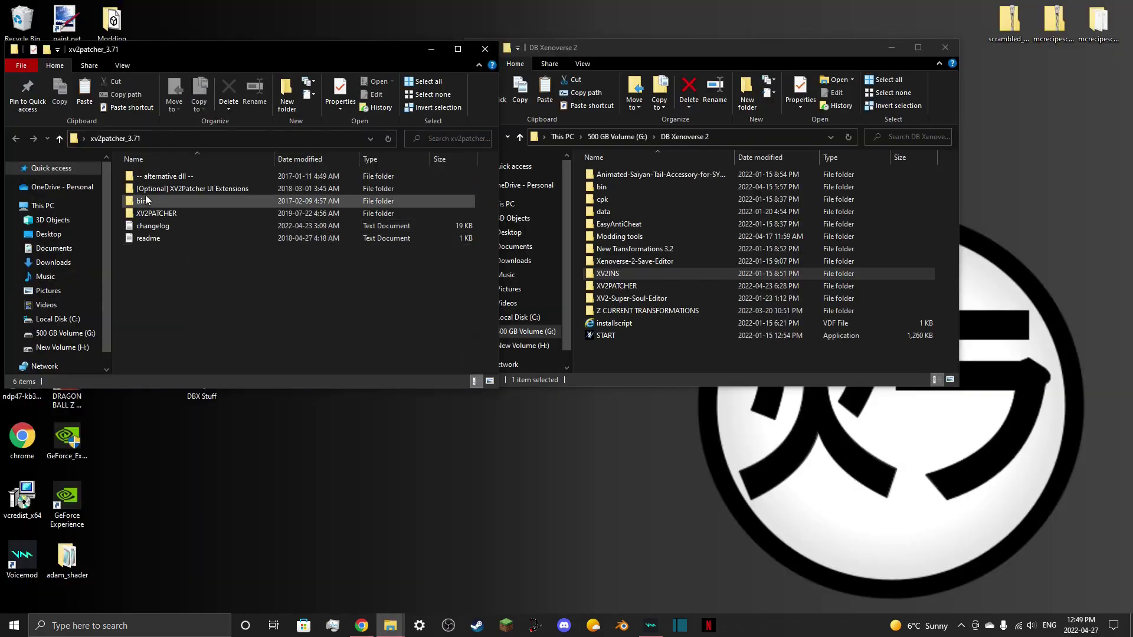
pyautogui.moveTo(237, 219); pyautogui.dragTo(169, 218)
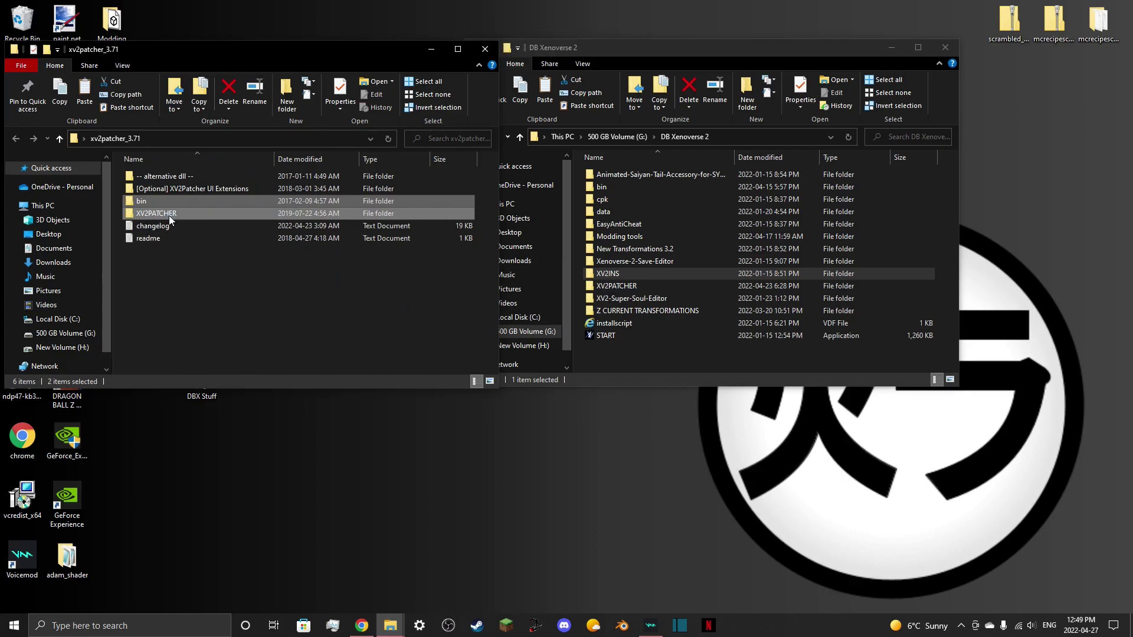
pyautogui.click(330, 321)
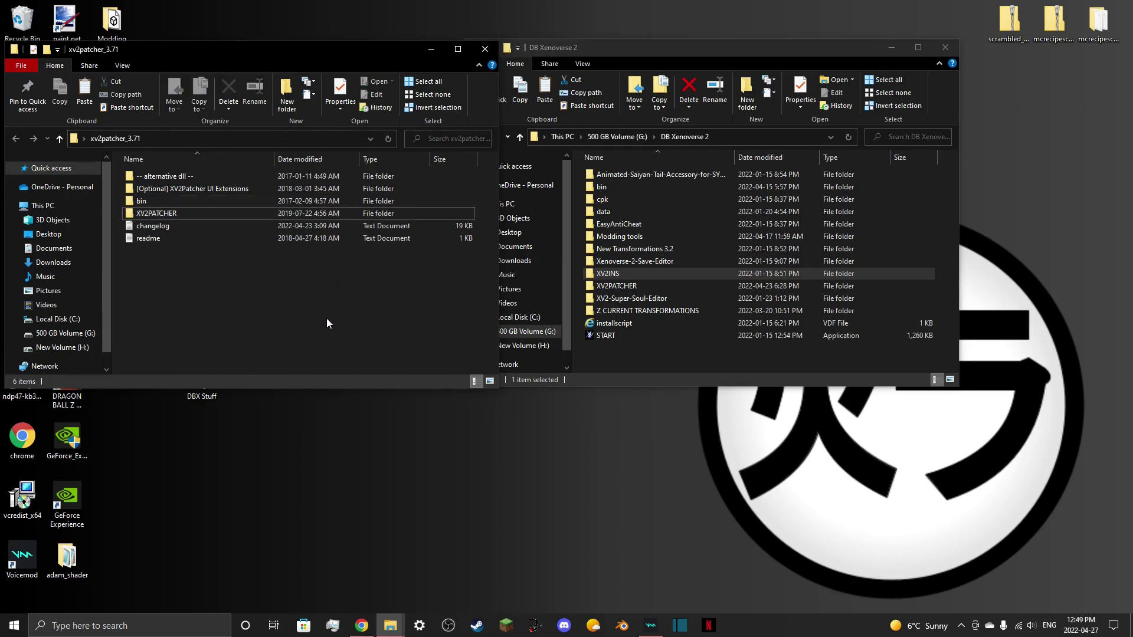
pyautogui.doubleClick(198, 189)
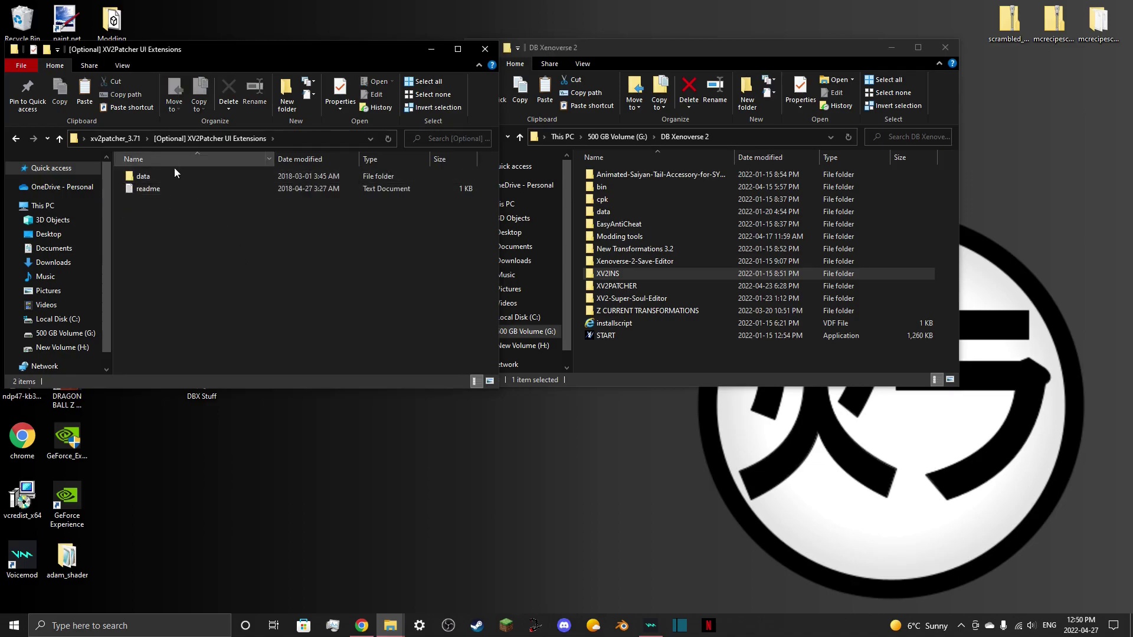
# Try dragging the [Optional] folder's data folder toward DB Xenoverse 2, then close the xv2patcher window.
pyautogui.press('BackSpace')
pyautogui.doubleClick(181, 190)
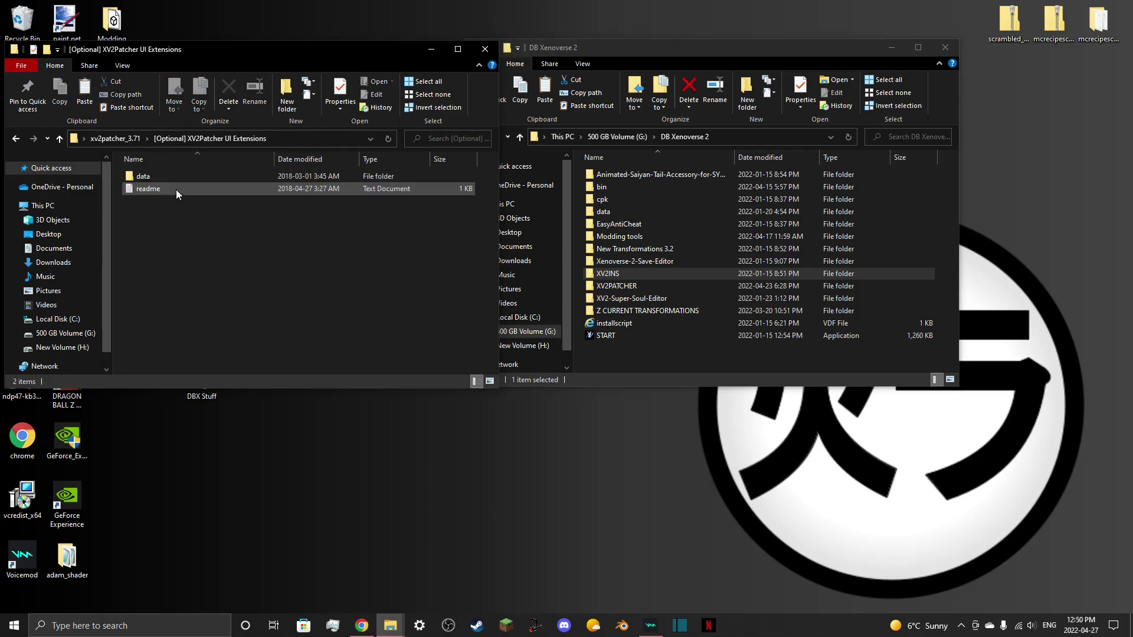
pyautogui.click(161, 176)
pyautogui.moveTo(161, 176); pyautogui.dragTo(293, 187)
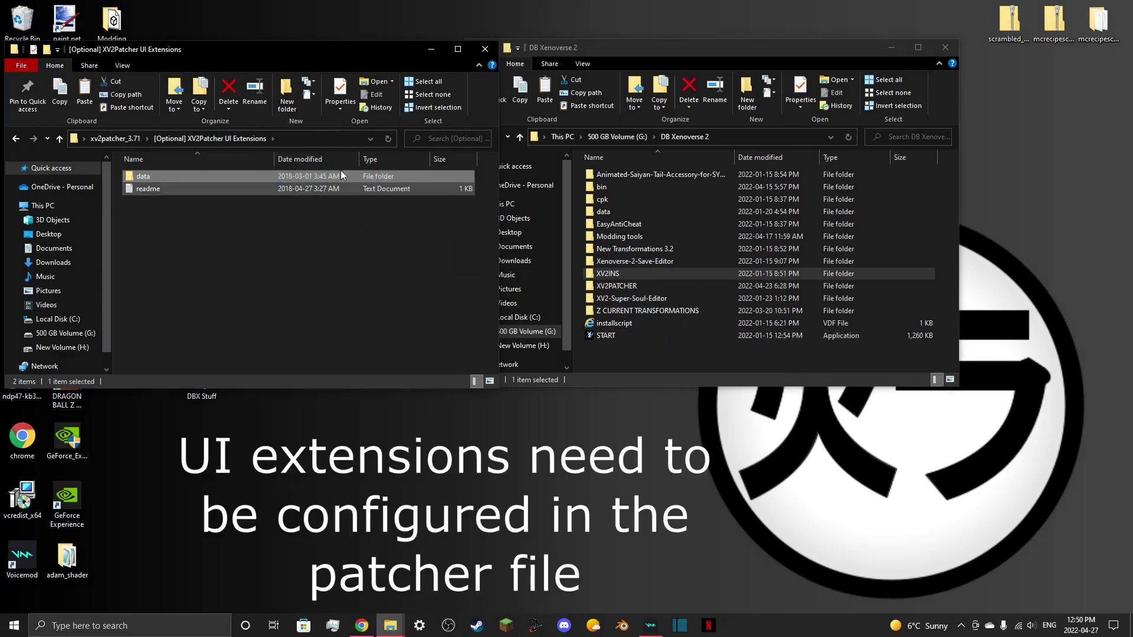
pyautogui.click(485, 49)
pyautogui.click(614, 353)
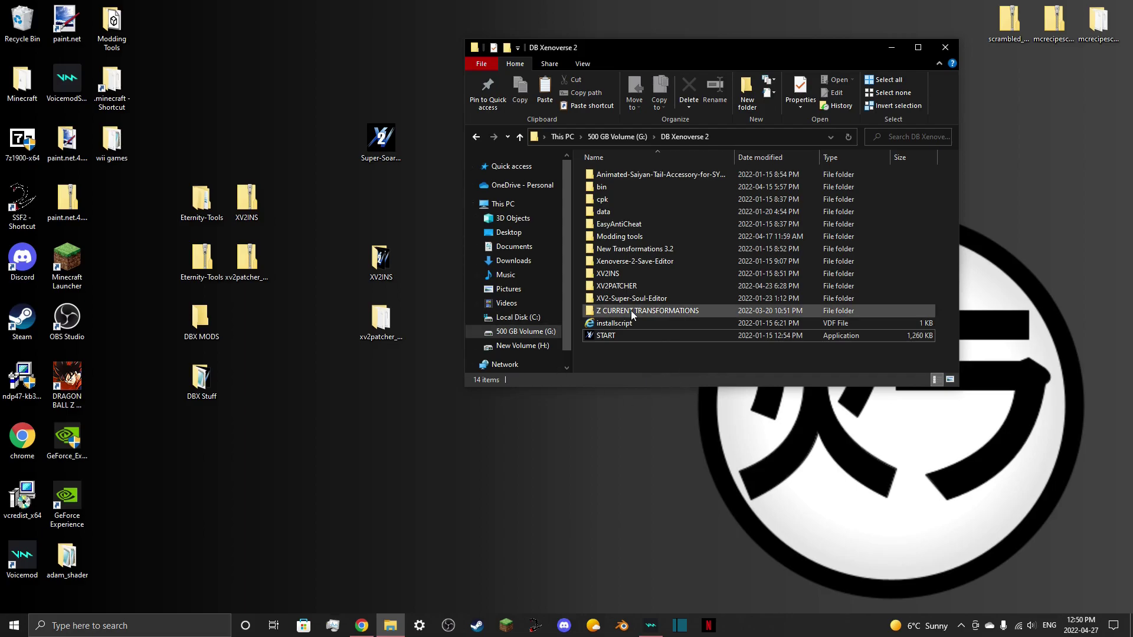
pyautogui.doubleClick(641, 275)
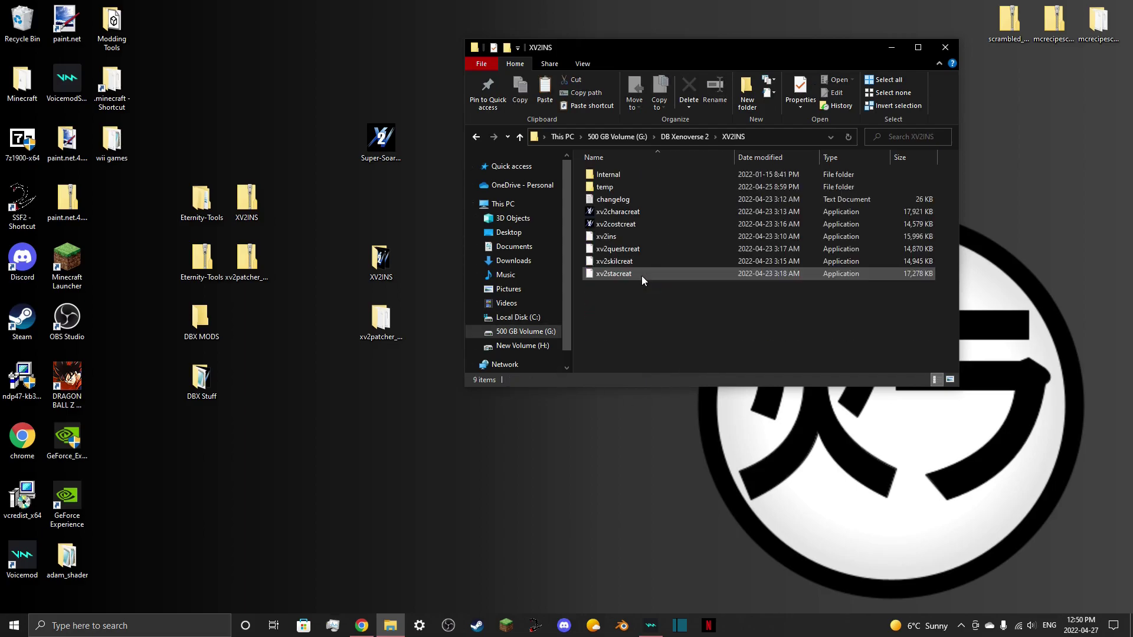
pyautogui.click(642, 242)
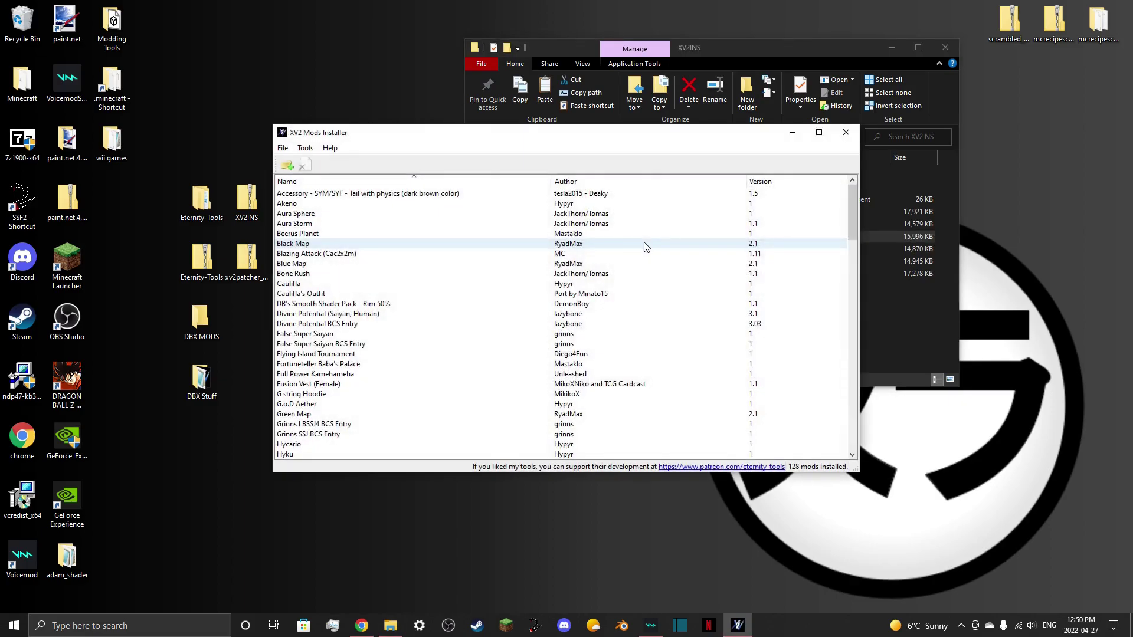
pyautogui.click(847, 132)
pyautogui.click(689, 325)
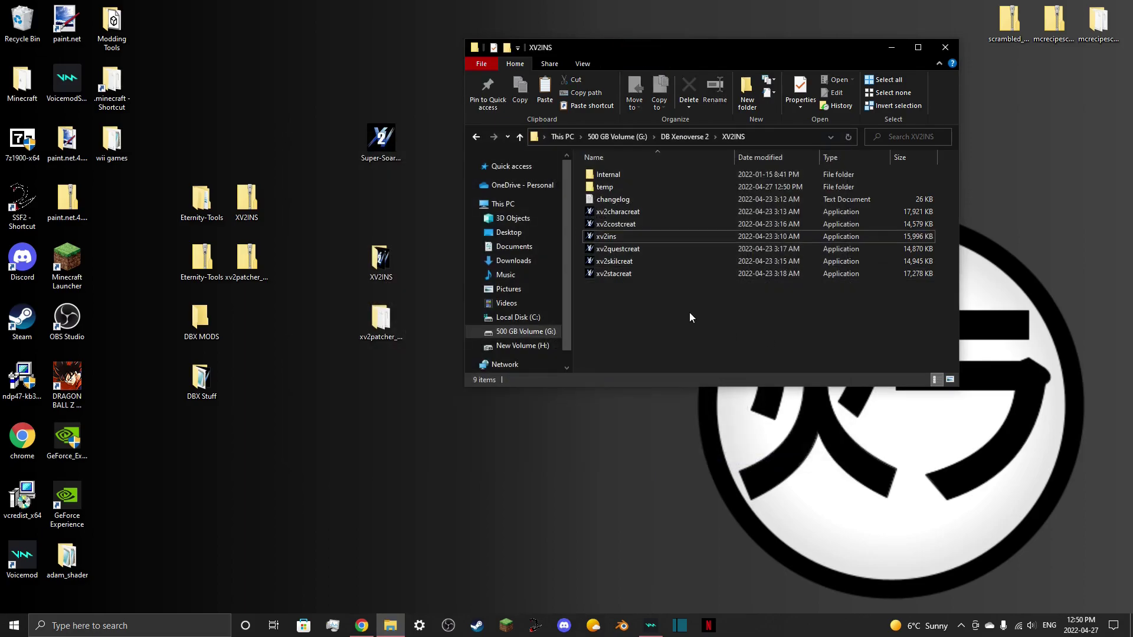
pyautogui.rightClick(625, 237)
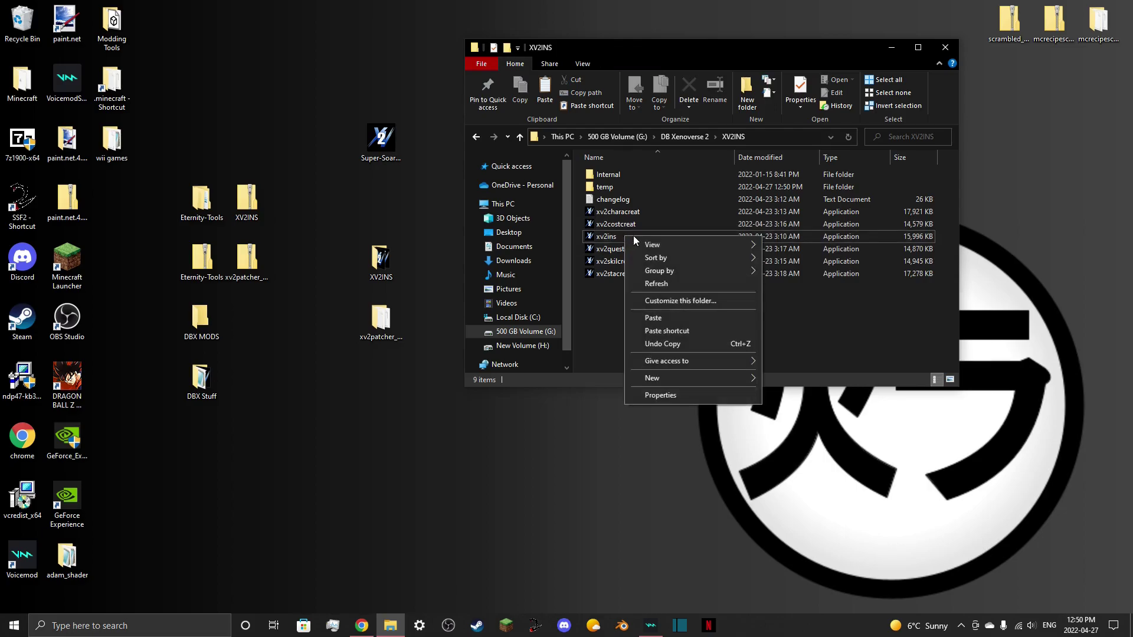
pyautogui.click(644, 238)
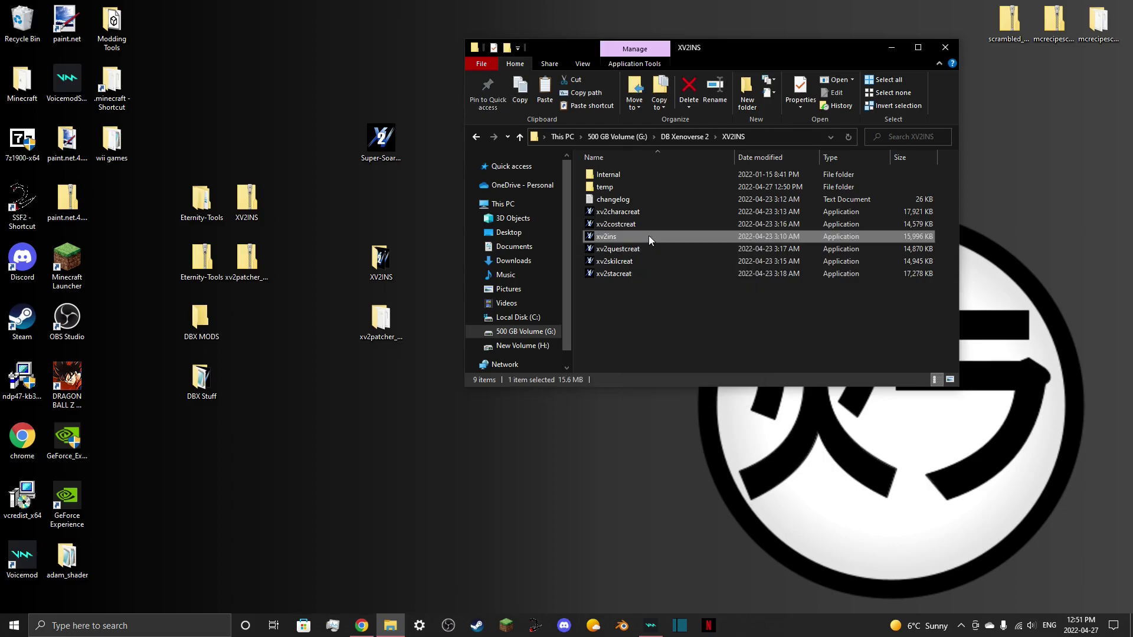
pyautogui.rightClick(649, 236)
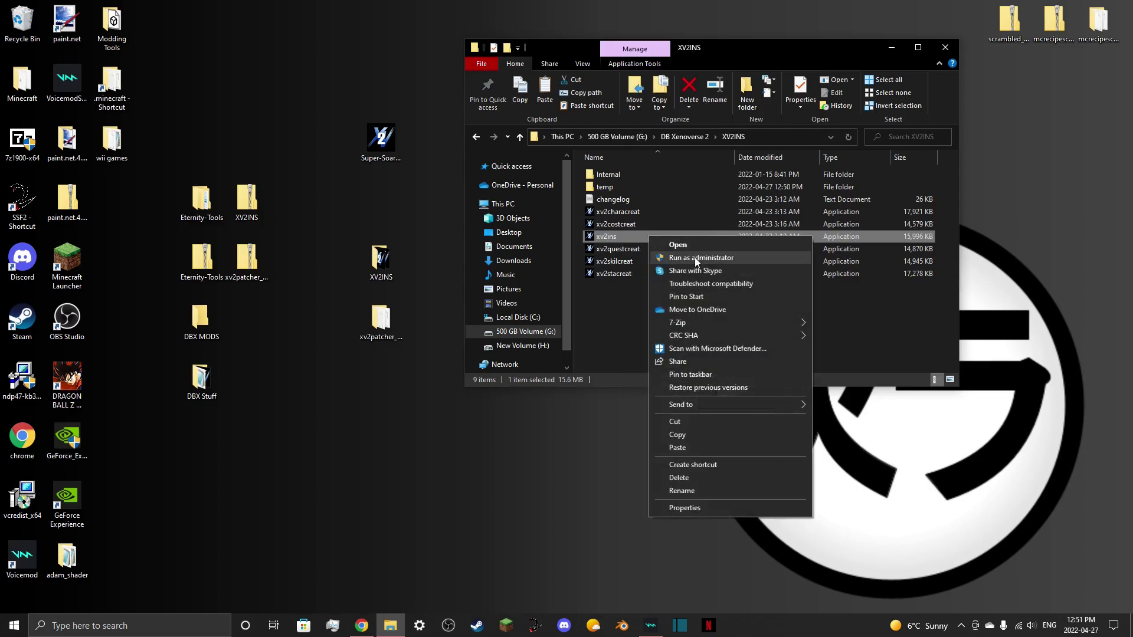
pyautogui.click(622, 320)
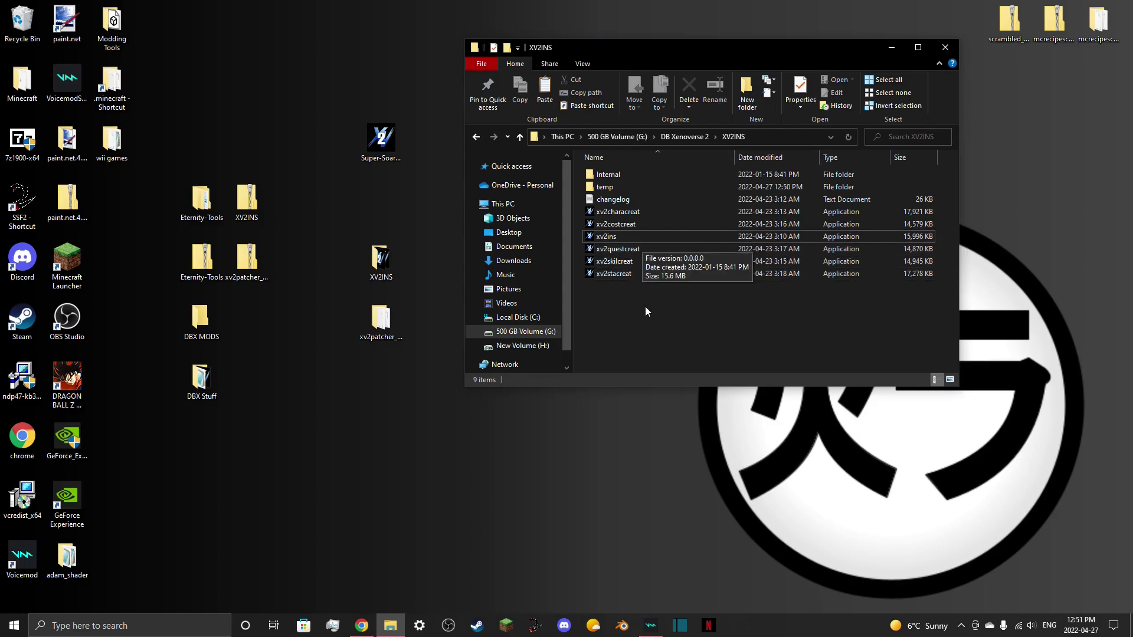
pyautogui.press('BackSpace')
pyautogui.click(671, 348)
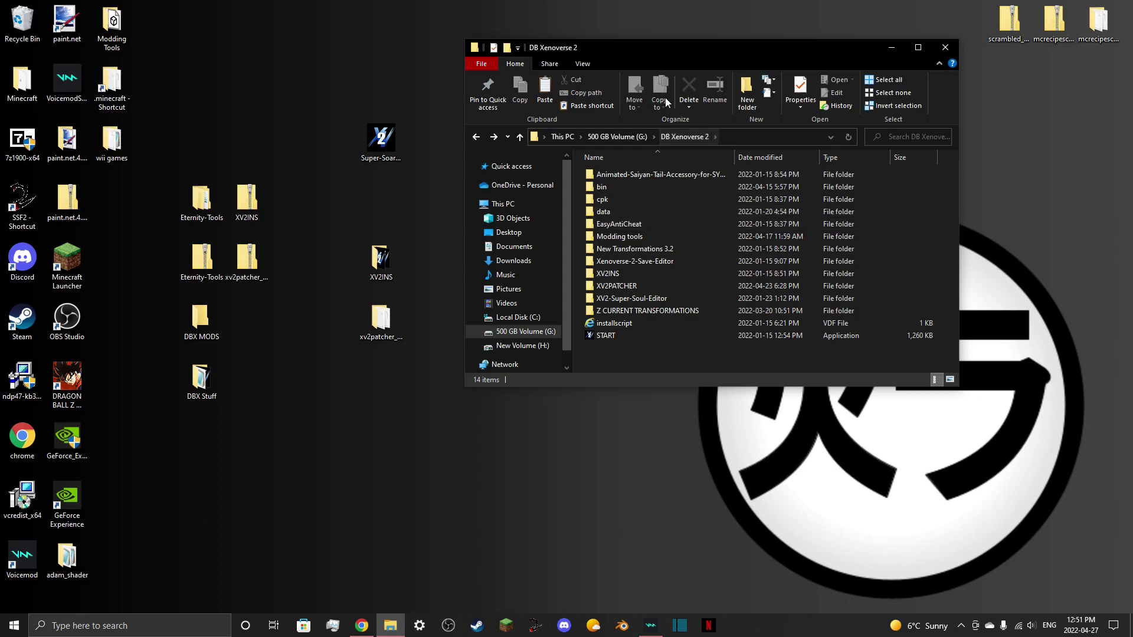
# Use Alt+Up to return from DB Xenoverse 2 to the root of 500 GB Volume (G:).
pyautogui.click(673, 139)
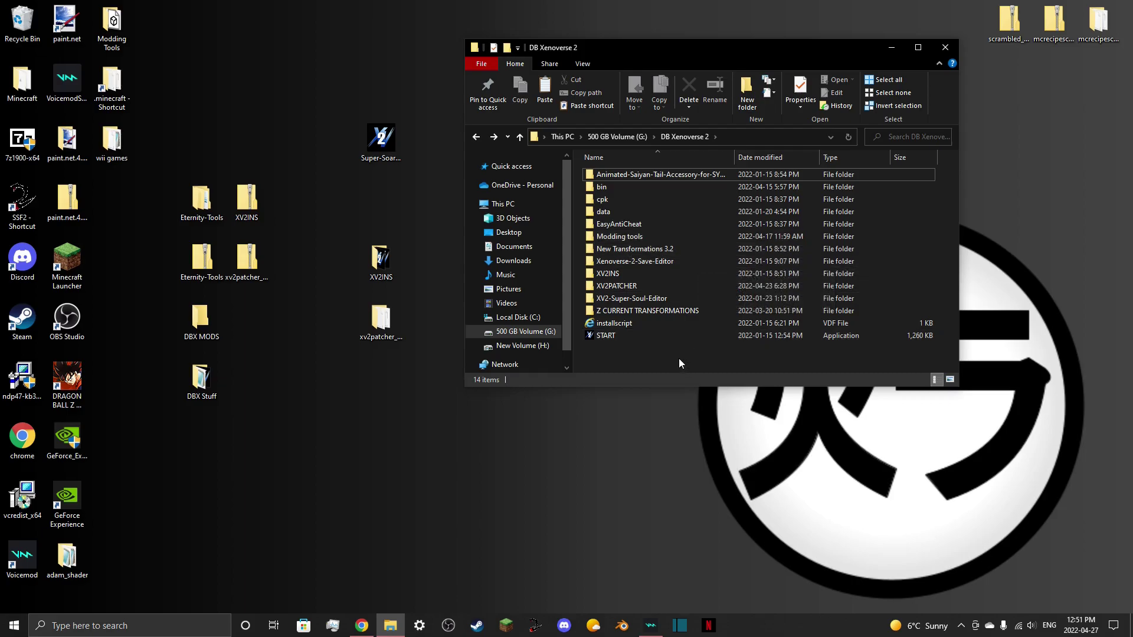
pyautogui.hotkey('alt', 'Up')
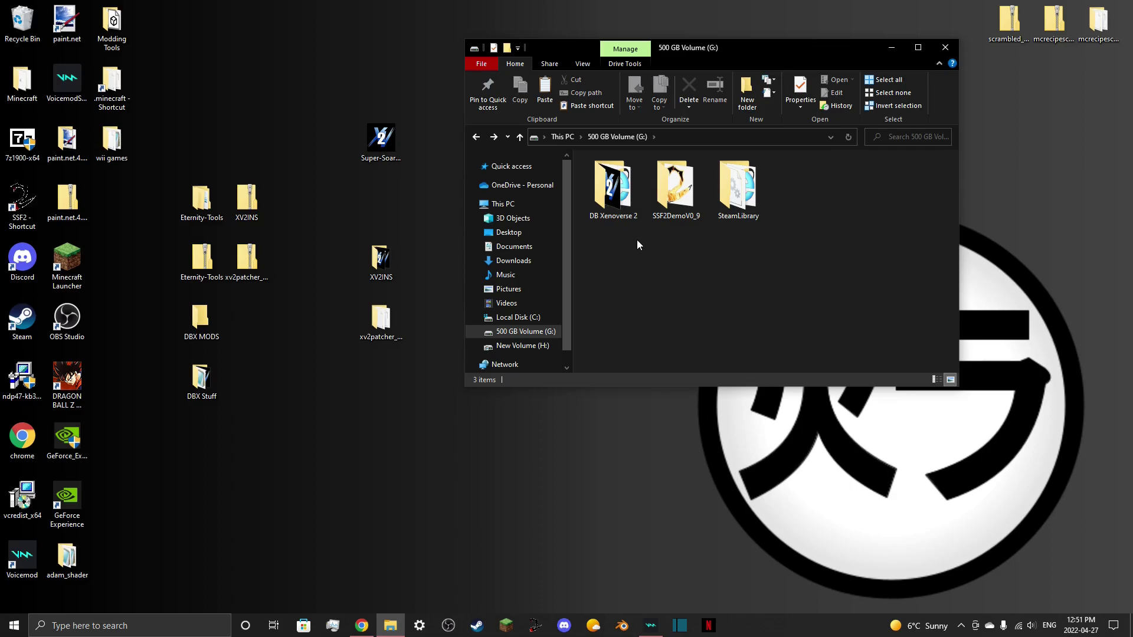